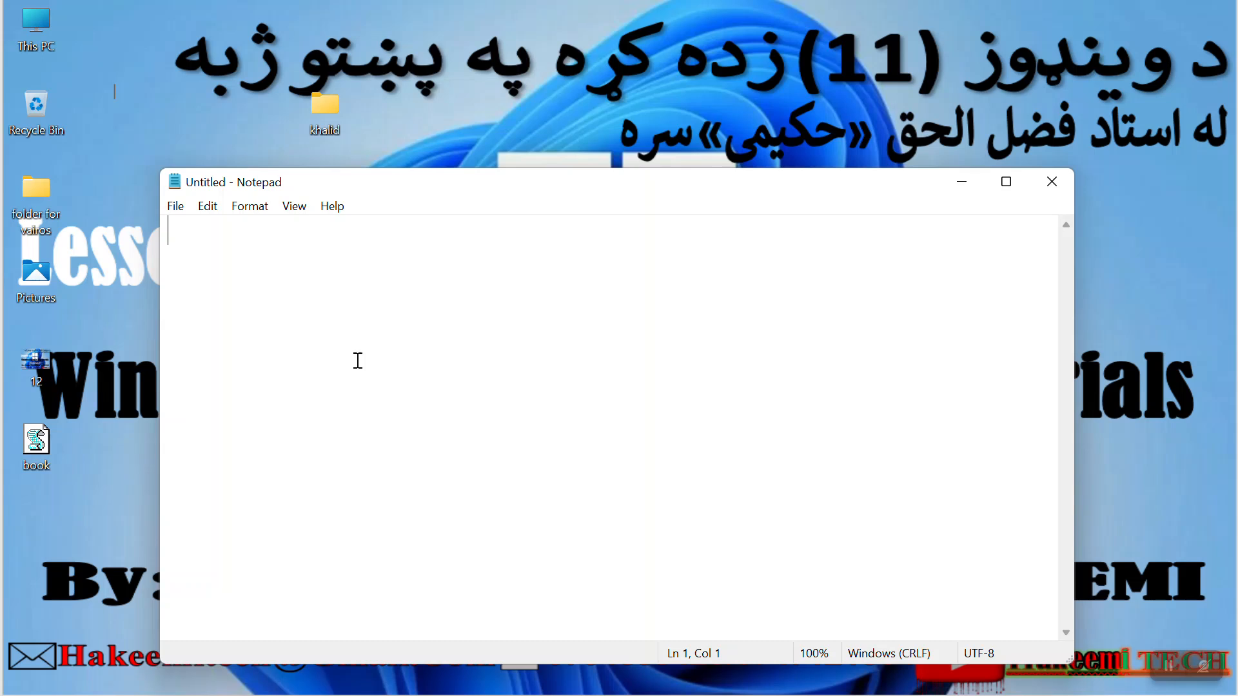
# Step: Close the empty Notepad window and move the khalid folder to a clear spot on the desktop
pyautogui.click(1052, 181)
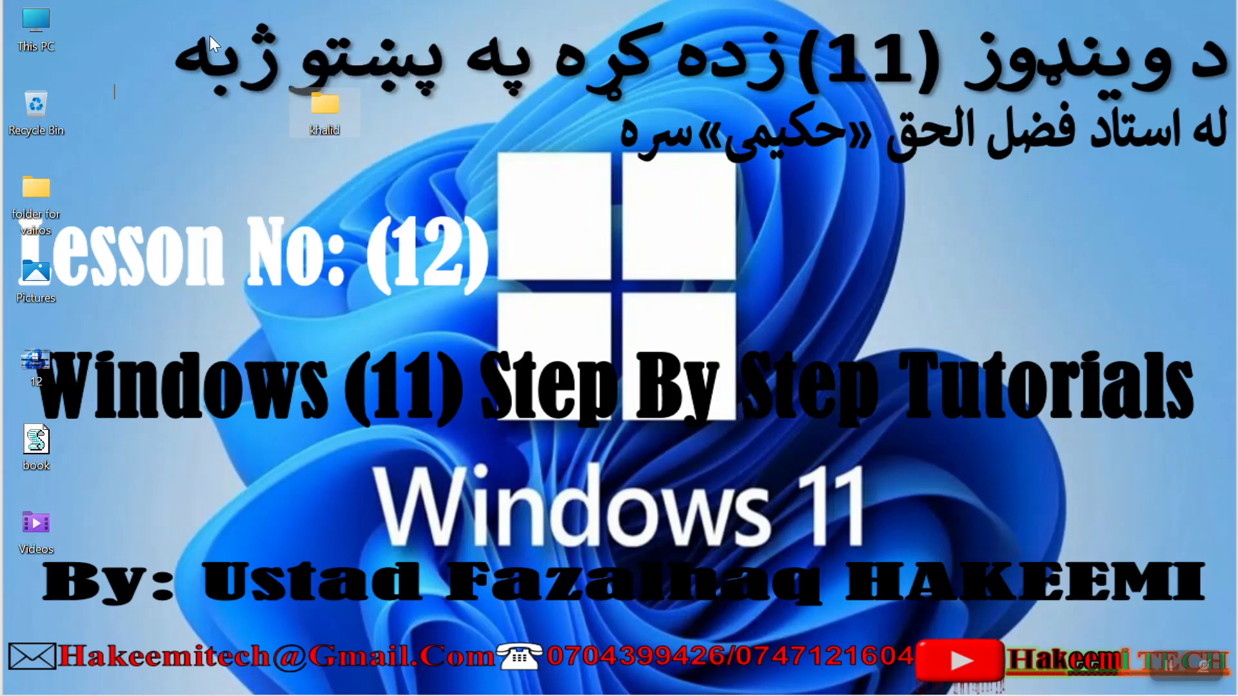
pyautogui.moveTo(325, 110); pyautogui.dragTo(240, 195)
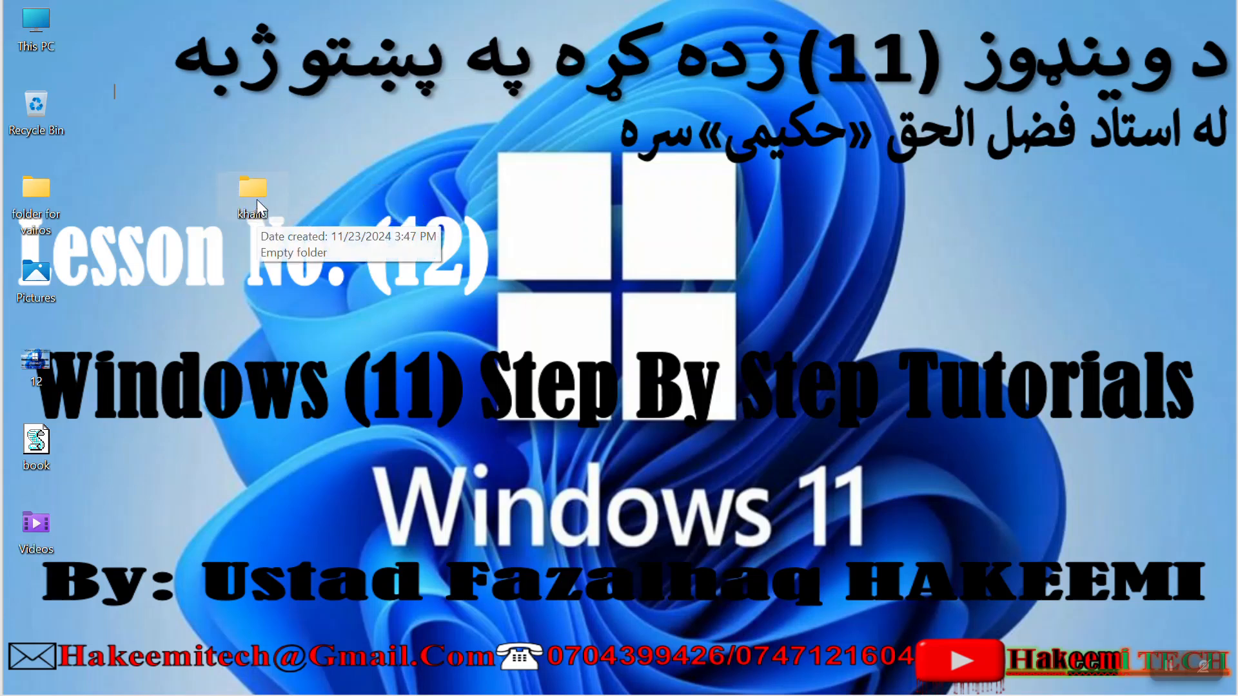
pyautogui.moveTo(260, 217); pyautogui.dragTo(271, 117)
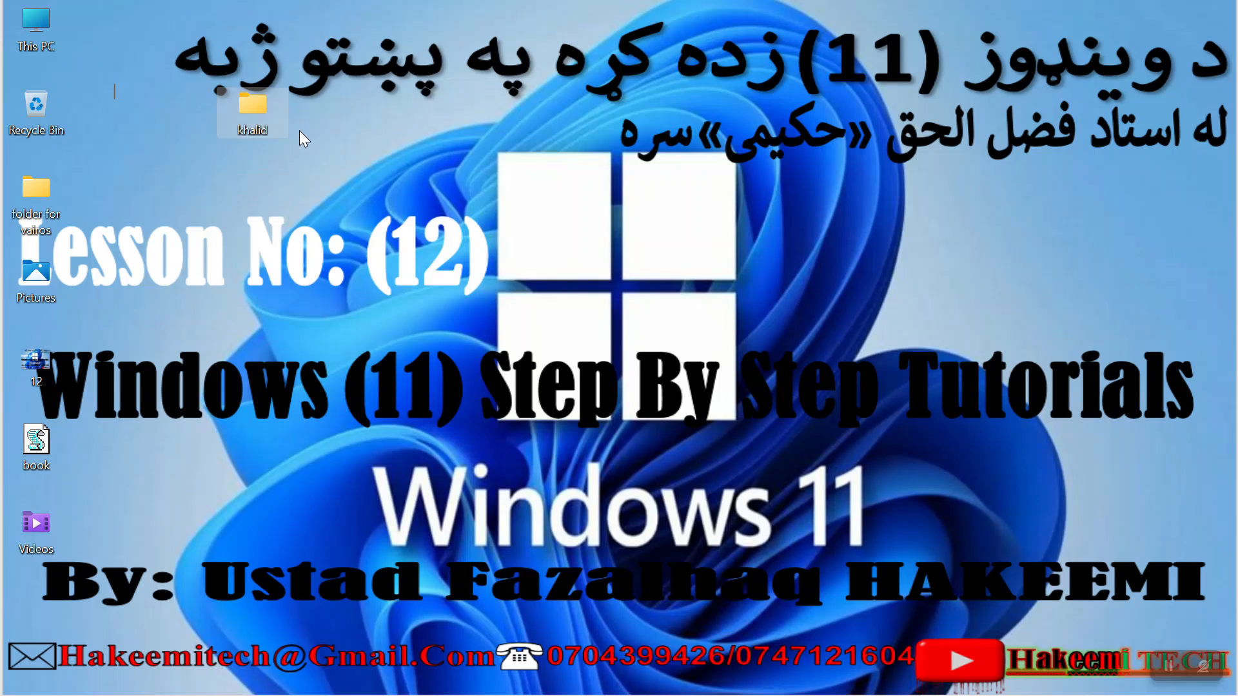
# Step: Rename the khalid folder on the desktop to "umar"
pyautogui.rightClick(268, 119)
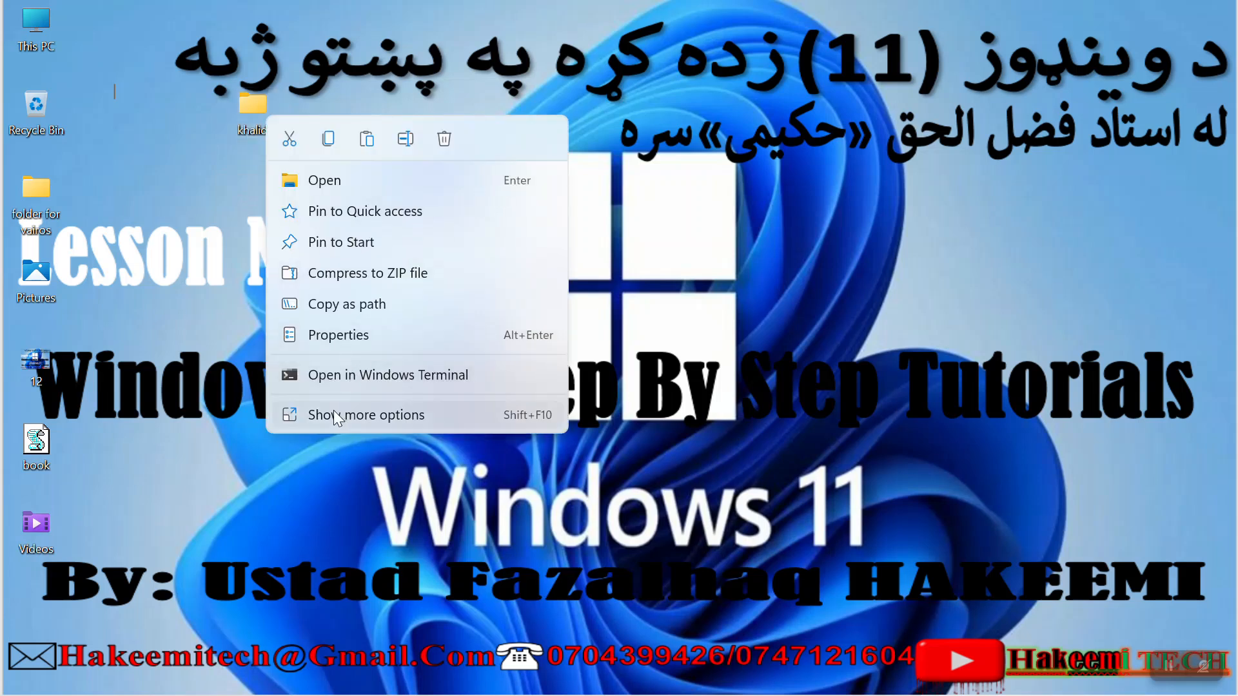
pyautogui.click(404, 138)
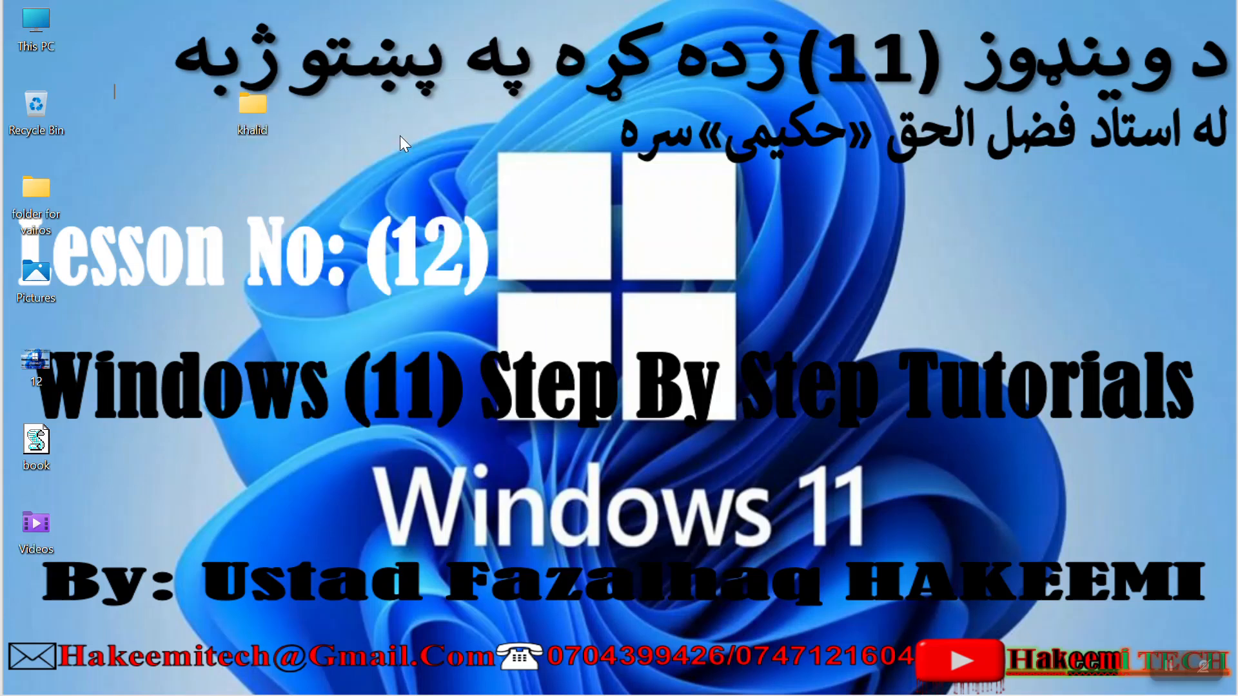
pyautogui.write('umar')
pyautogui.press('Return')
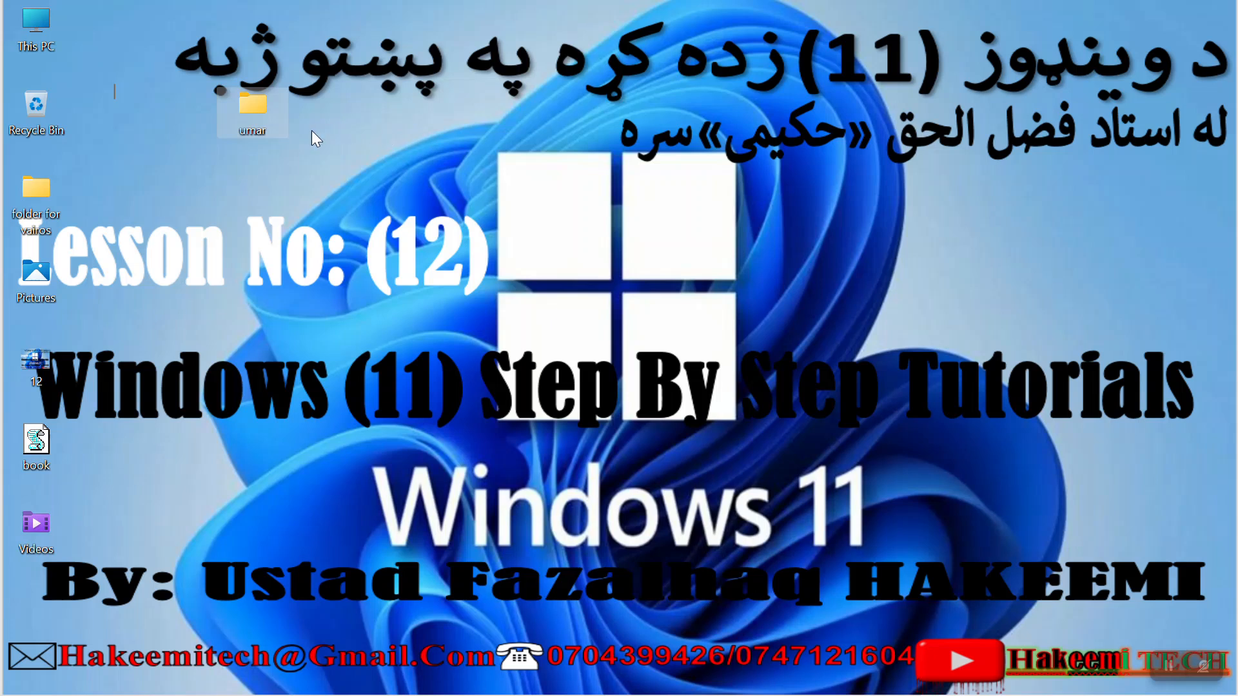
pyautogui.moveTo(265, 107); pyautogui.dragTo(294, 161)
# Step: Open a new Notepad document and maximize its window
pyautogui.press('super')
pyautogui.write('notepad')
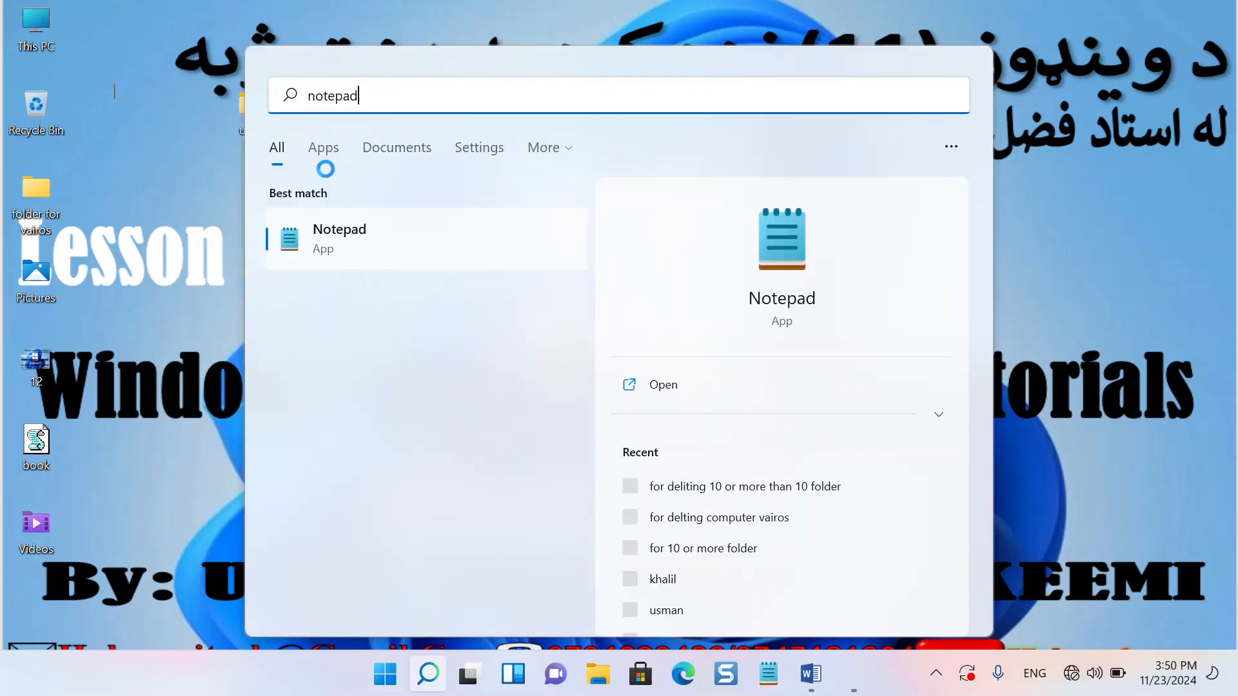
pyautogui.press('Return')
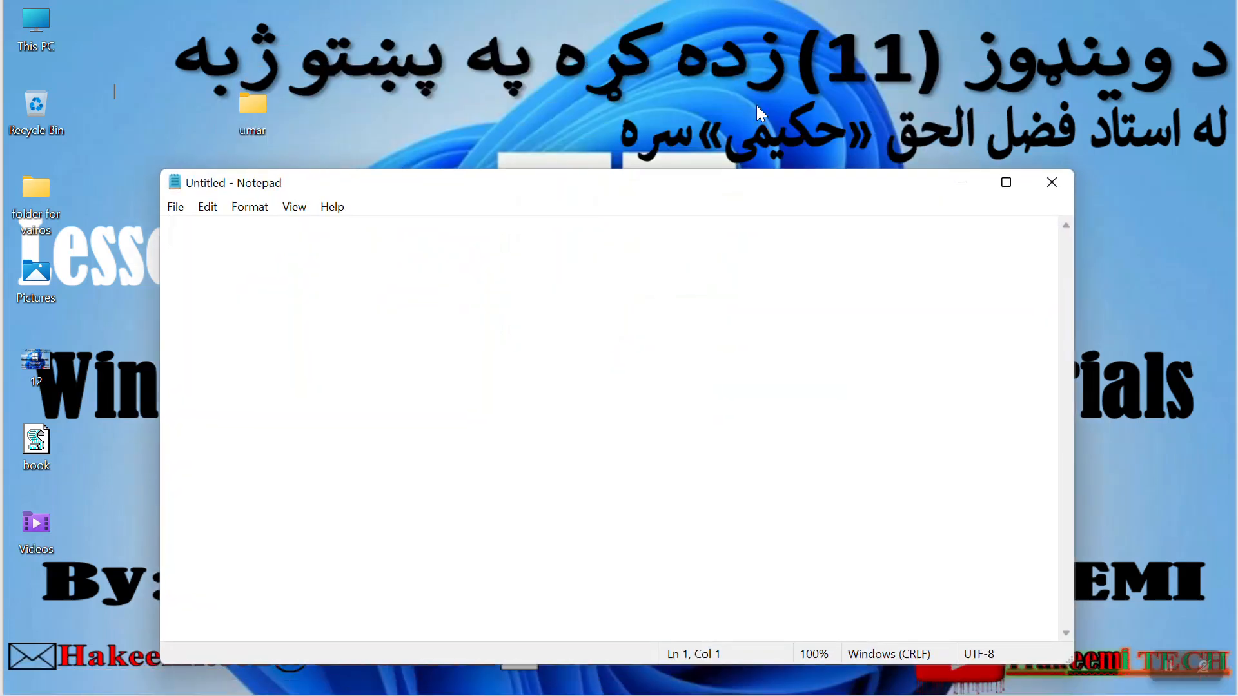
pyautogui.click(1005, 182)
# Step: Write the line "attrib umar +h +r +s +a" and save the file as hide.bat in the "folder for vairos" folder
pyautogui.write('attrivb')
pyautogui.press('BackSpace')
pyautogui.press('BackSpace')
pyautogui.press('BackSpace')
pyautogui.write('b ')
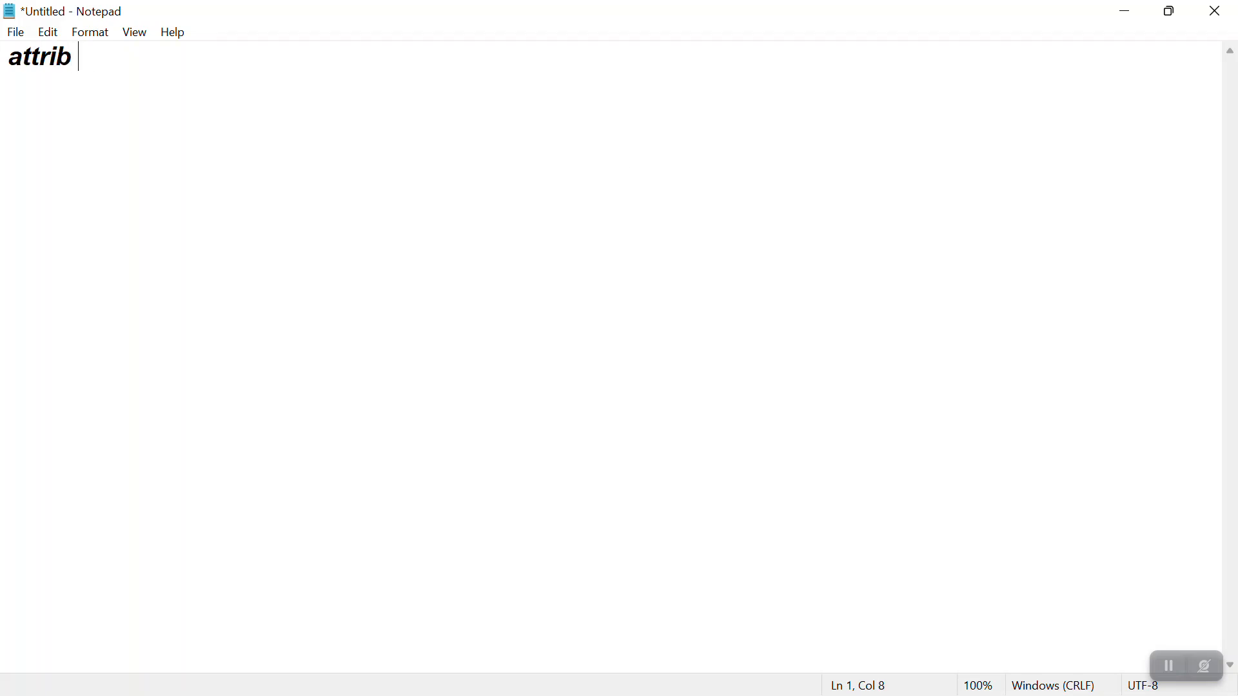
pyautogui.write('umar')
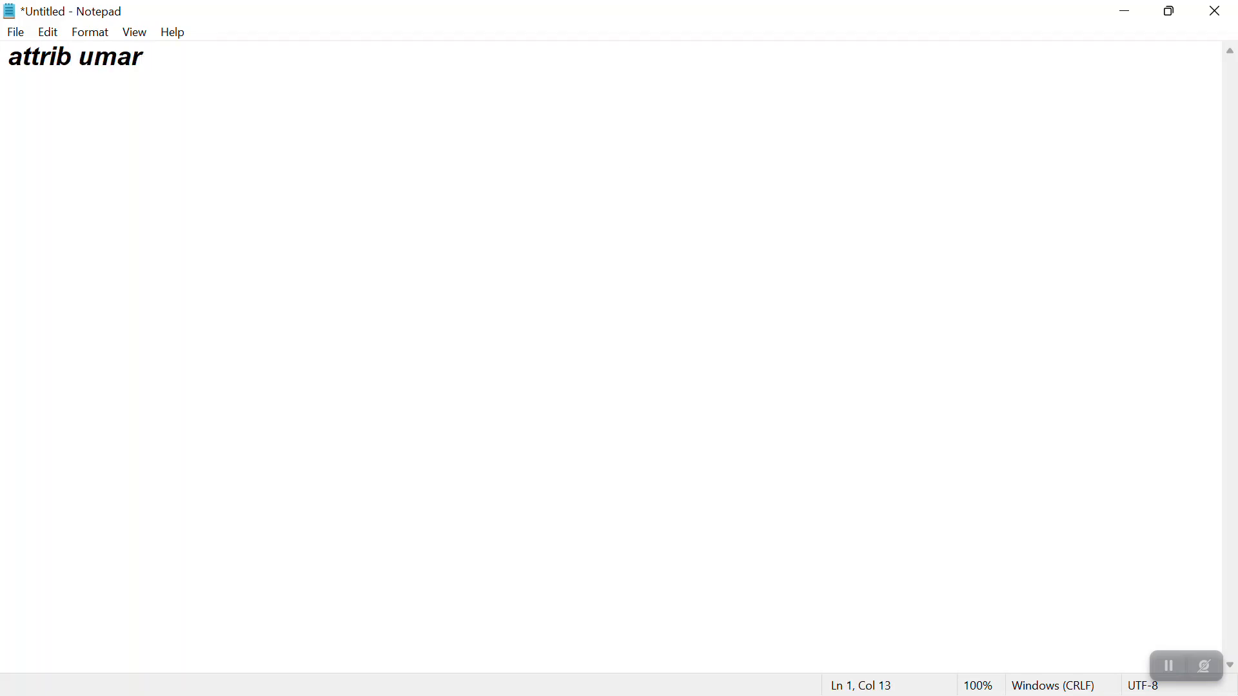
pyautogui.write('+h + r')
pyautogui.press('BackSpace')
pyautogui.press('BackSpace')
pyautogui.write('r +s +a')
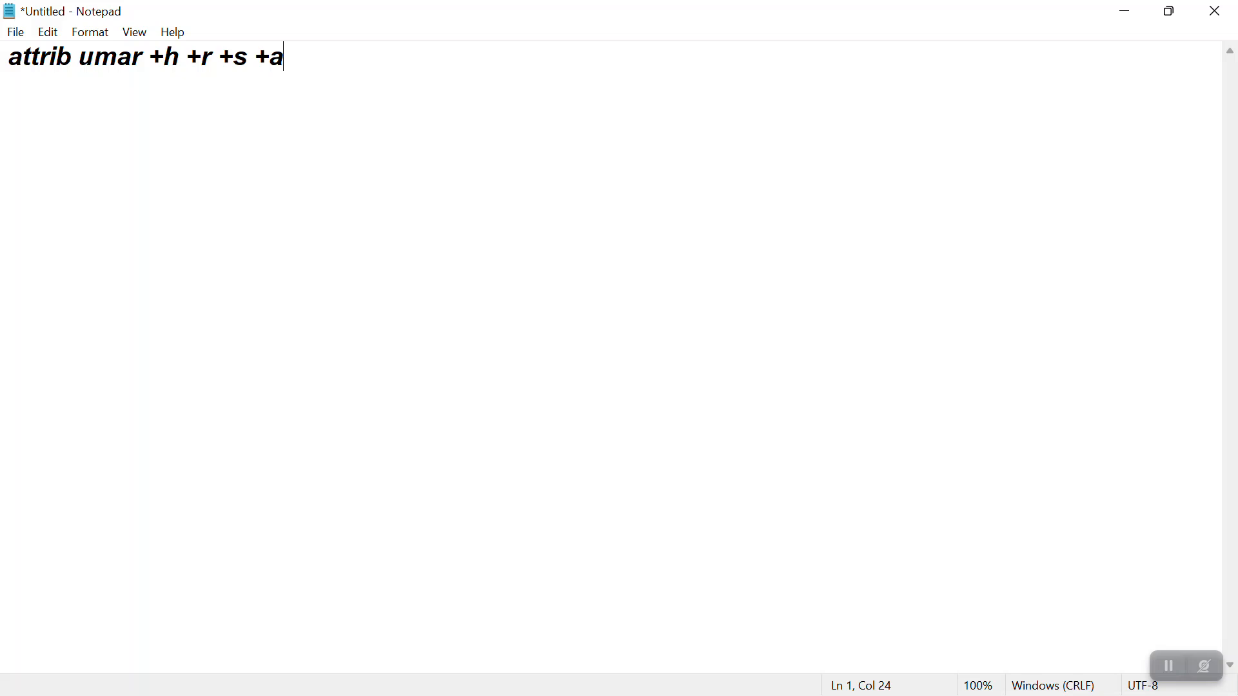
pyautogui.hotkey('ctrl', 's')
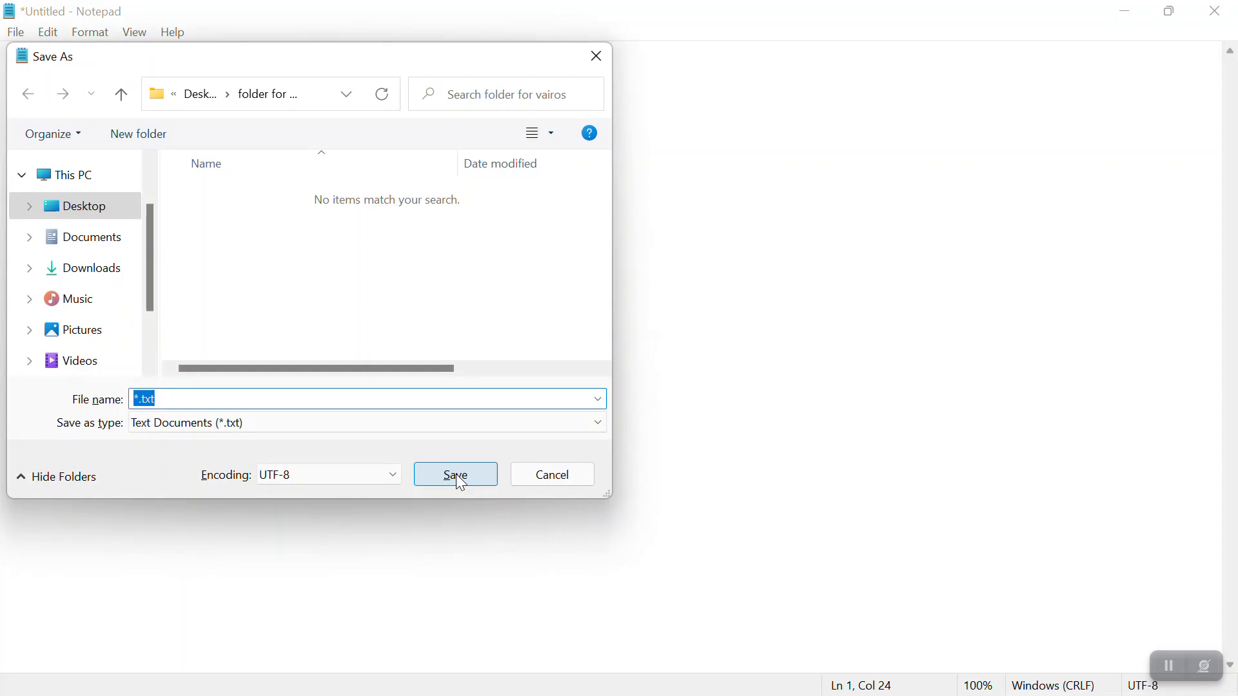
pyautogui.write('hide.bat')
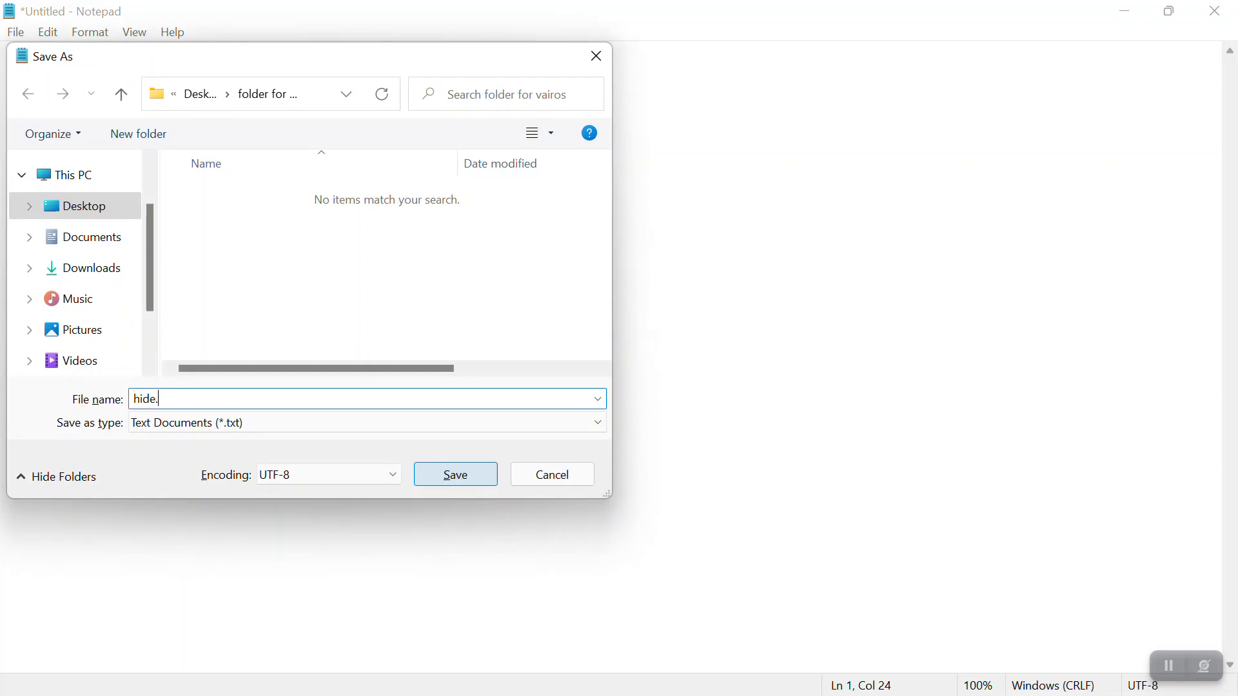
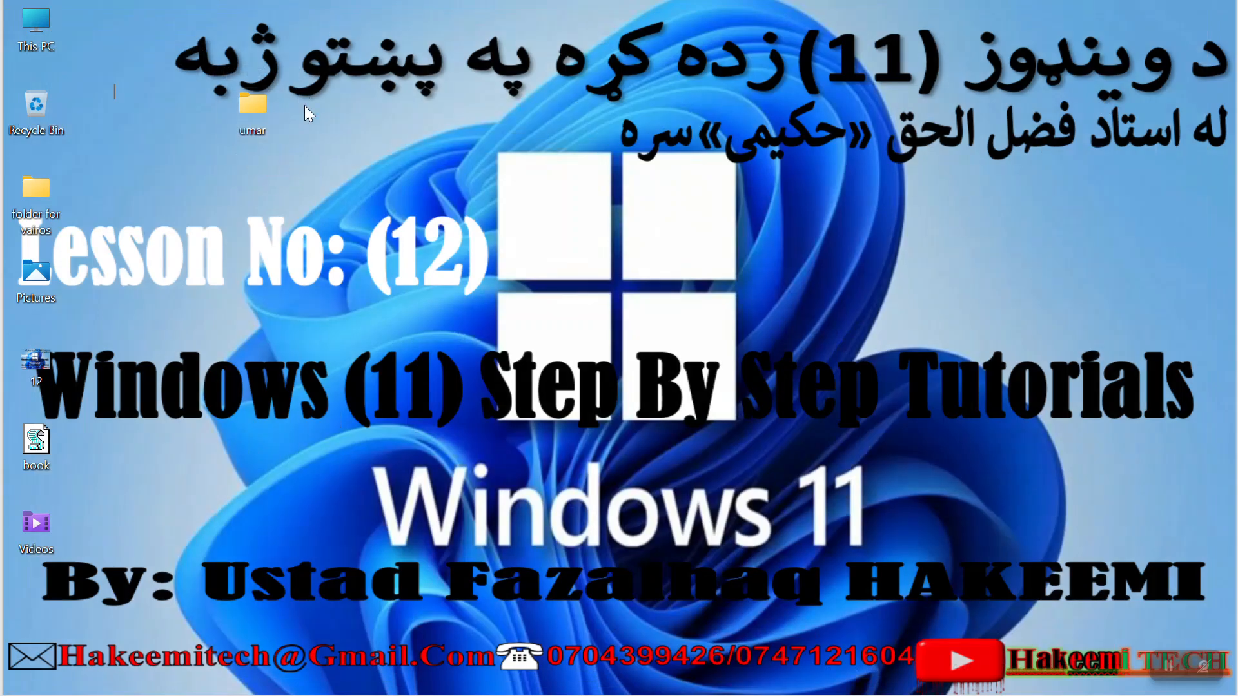
# Step: Refresh the desktop and check it for the saved batch file
pyautogui.moveTo(193, 83); pyautogui.dragTo(362, 347)
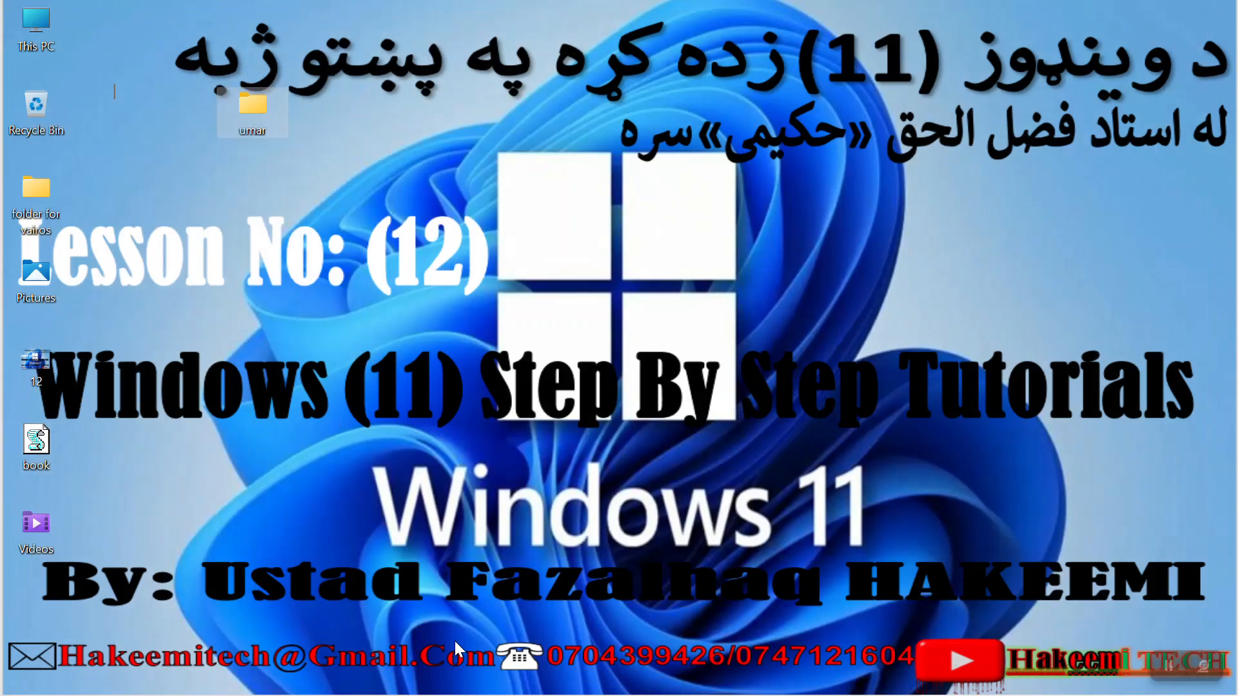
pyautogui.rightClick(173, 454)
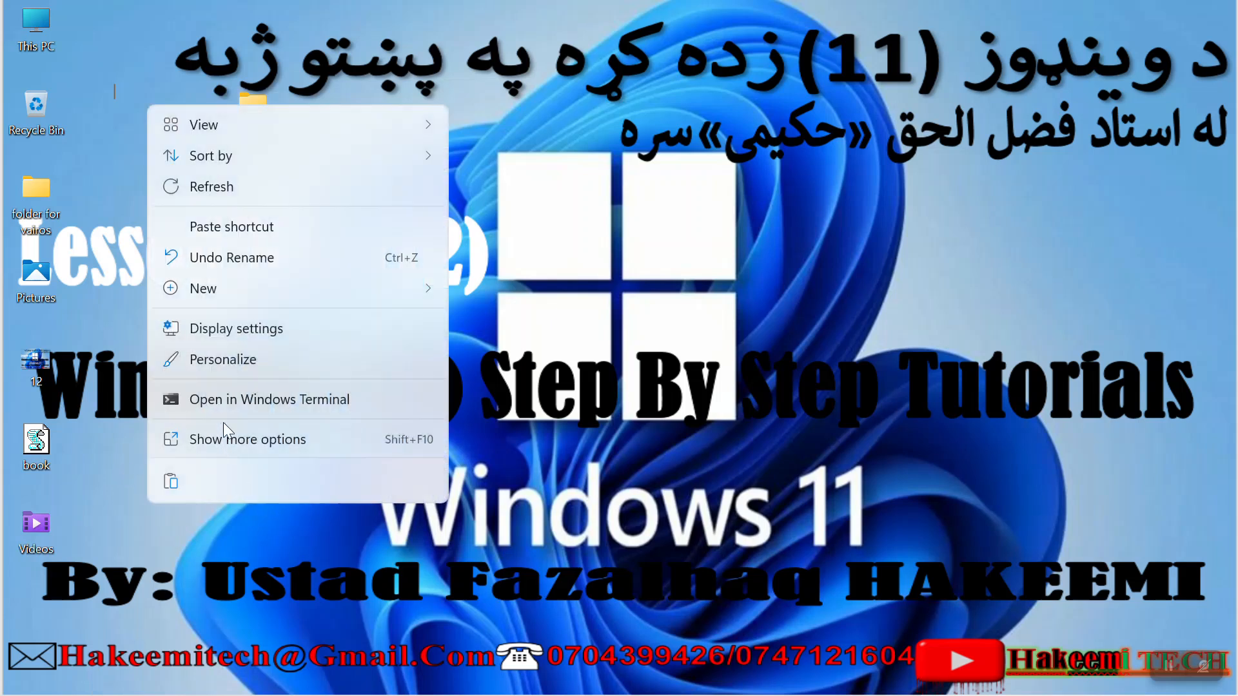
pyautogui.click(200, 201)
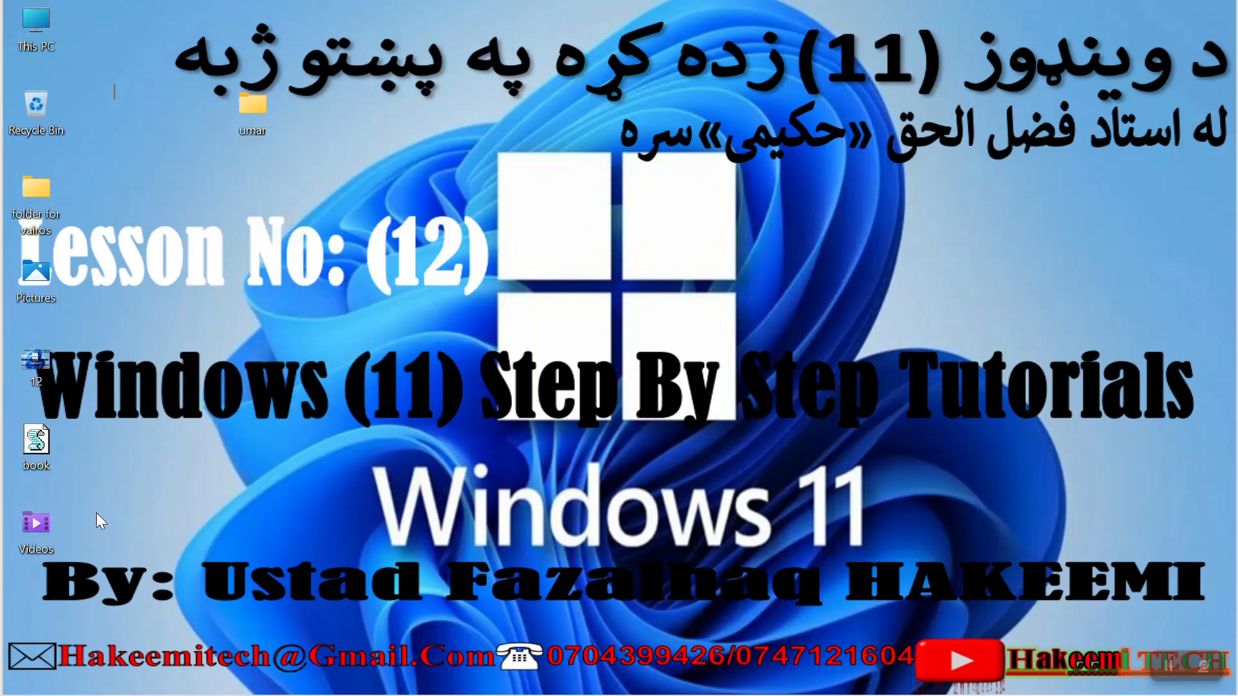
pyautogui.moveTo(129, 694)
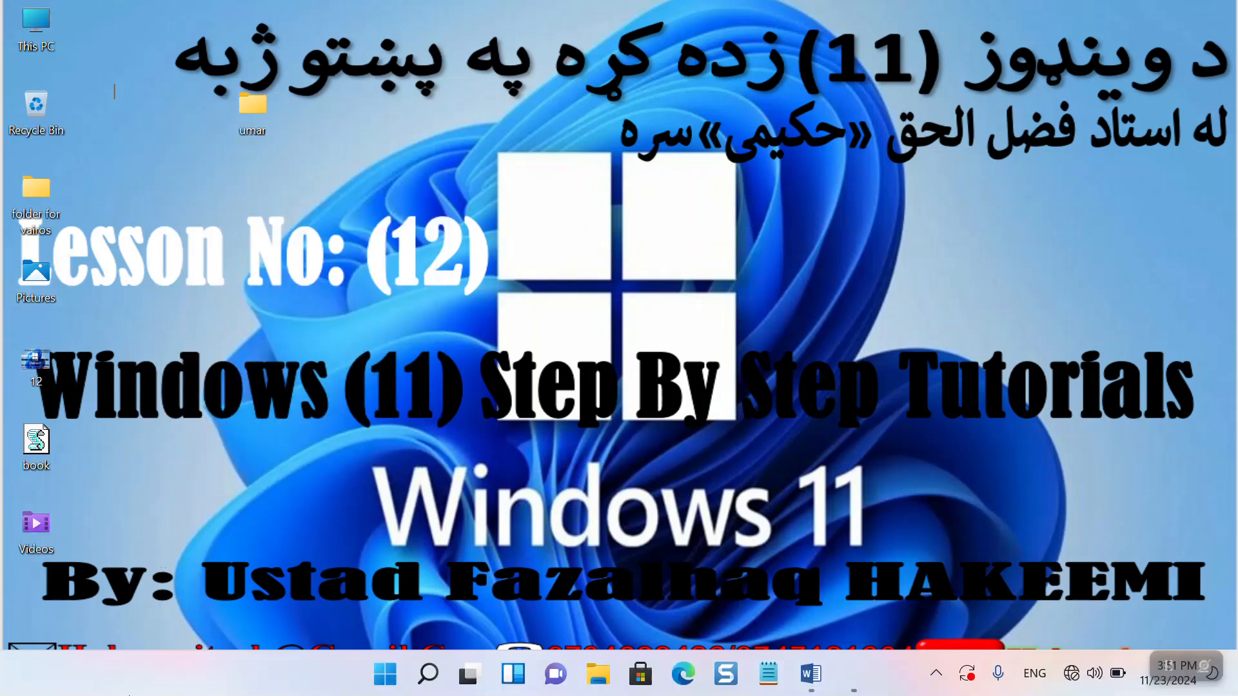
pyautogui.rightClick(306, 299)
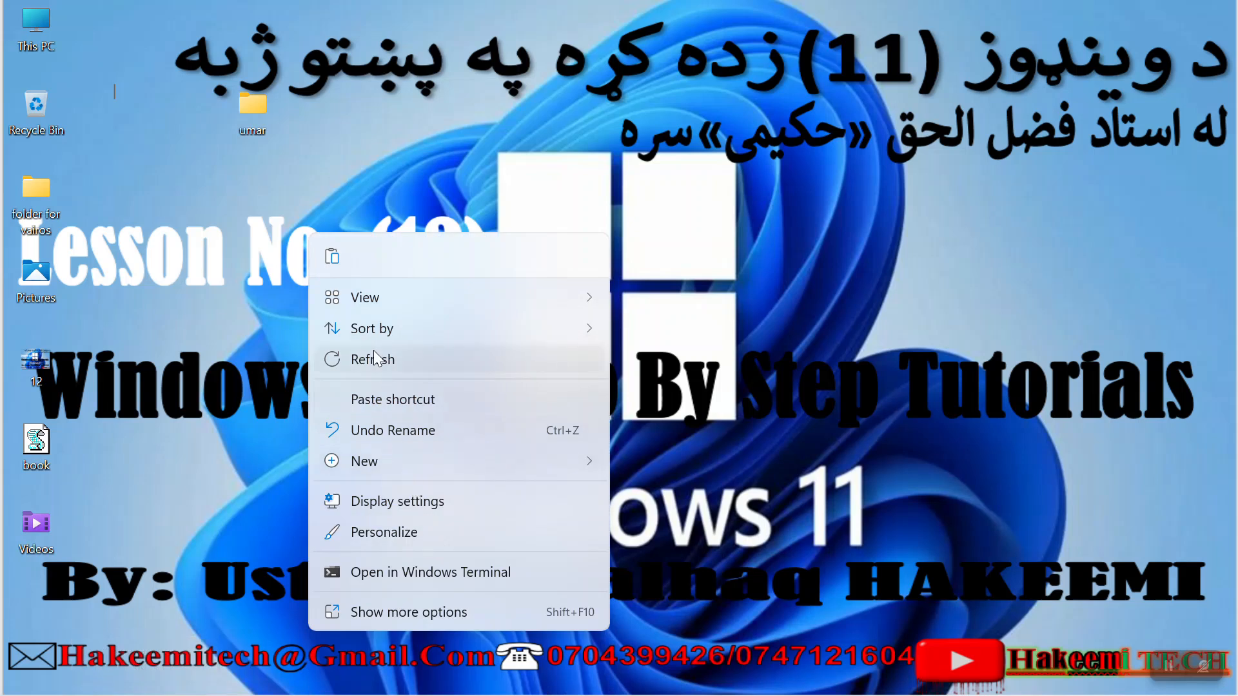
pyautogui.click(373, 353)
pyautogui.press('super')
pyautogui.write('note')
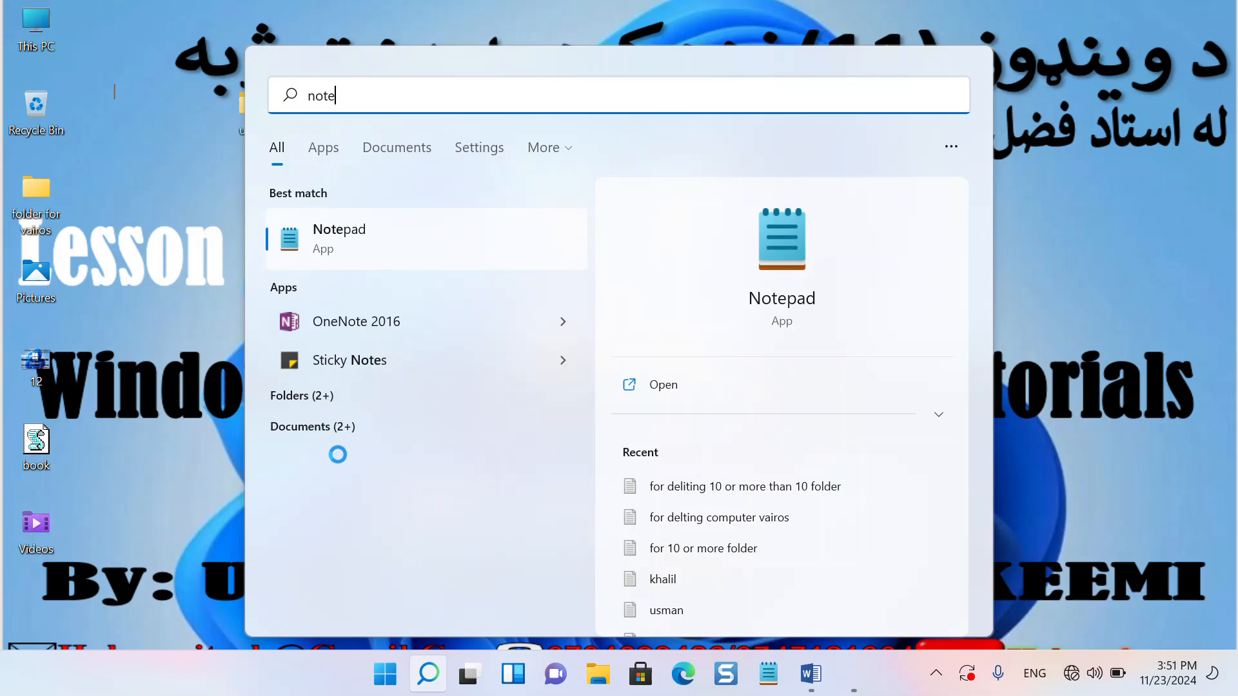
pyautogui.click(1129, 601)
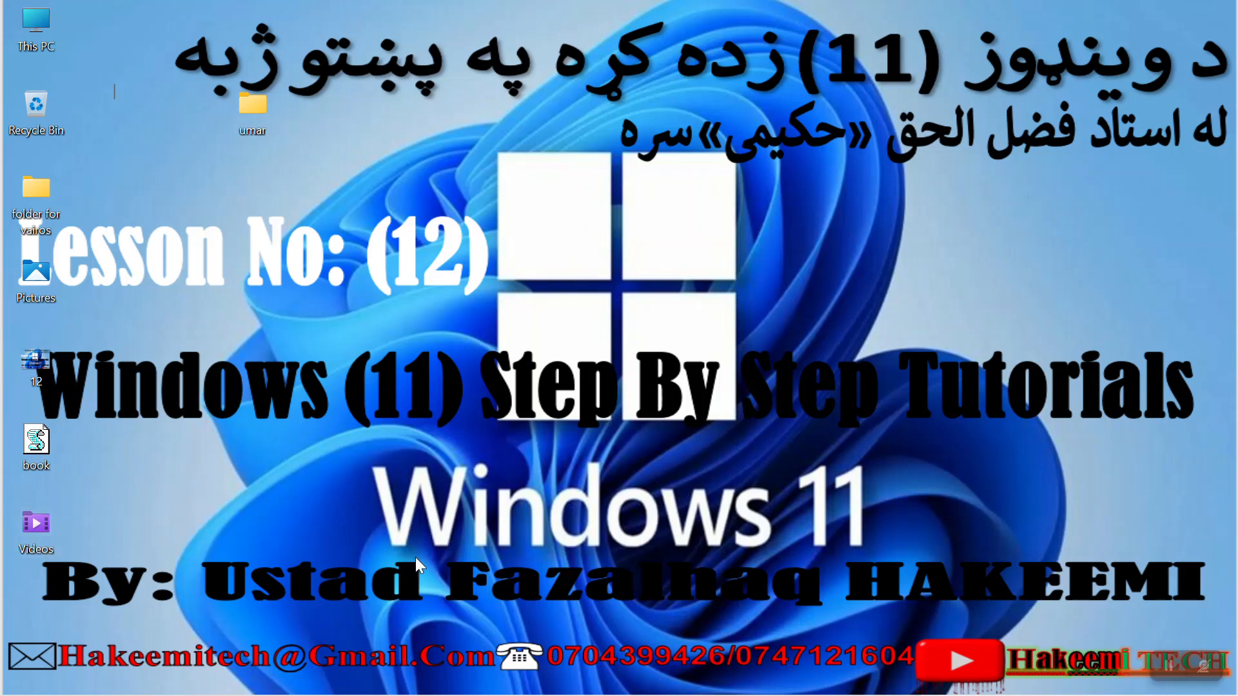
# Step: Find Notepad in the Windows search and open a new blank document
pyautogui.press('super')
pyautogui.write('notep[-ad')
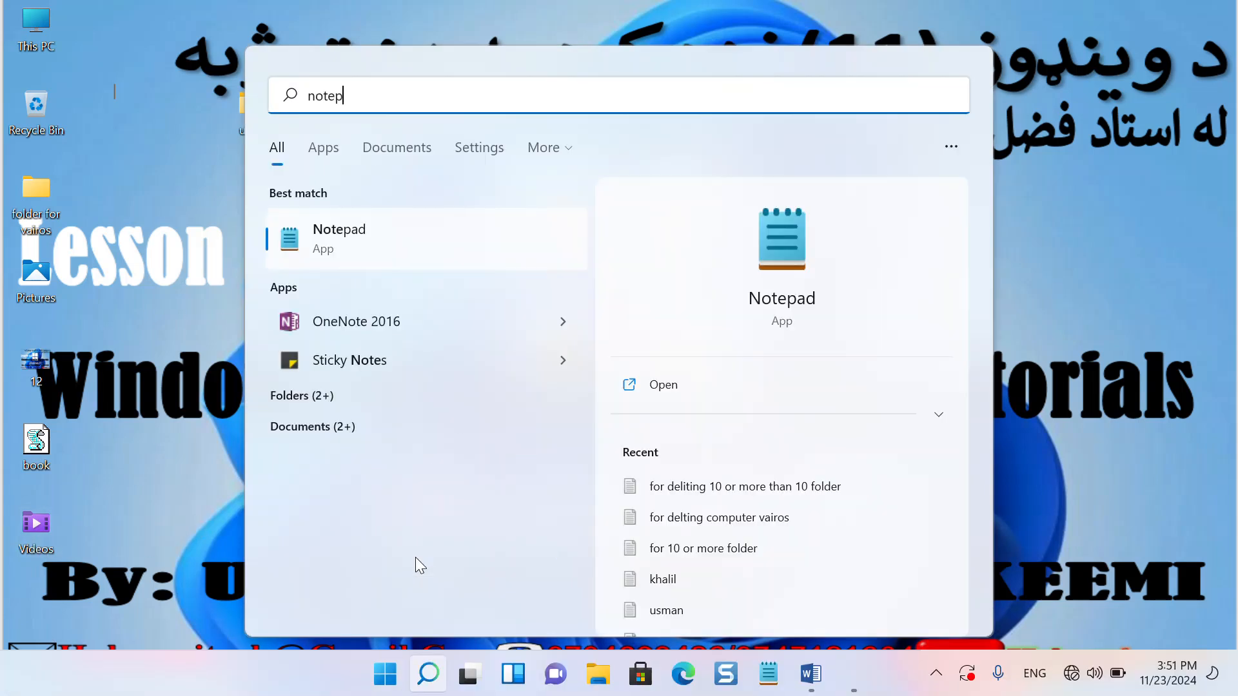
pyautogui.press('BackSpace')
pyautogui.press('BackSpace')
pyautogui.press('BackSpace')
pyautogui.press('BackSpace')
pyautogui.write('ad')
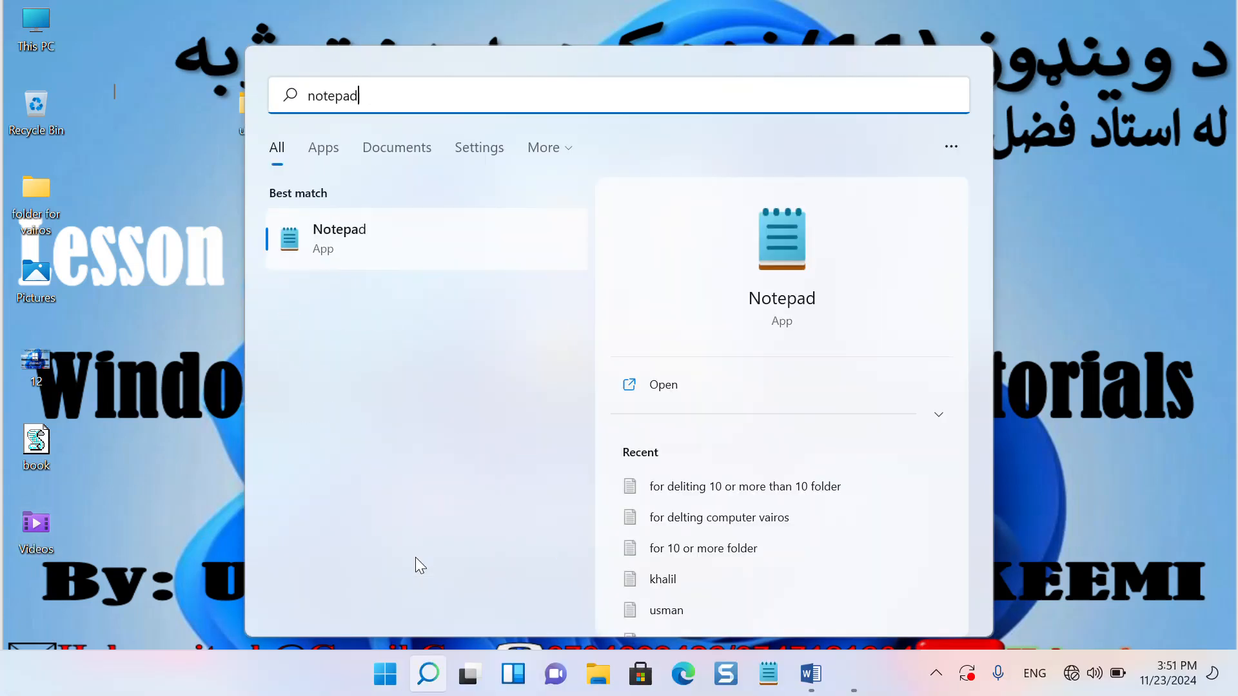
pyautogui.press('Return')
# Step: Write the command line "attrib umar +h +a +r +s" in the Notepad document
pyautogui.write('a')
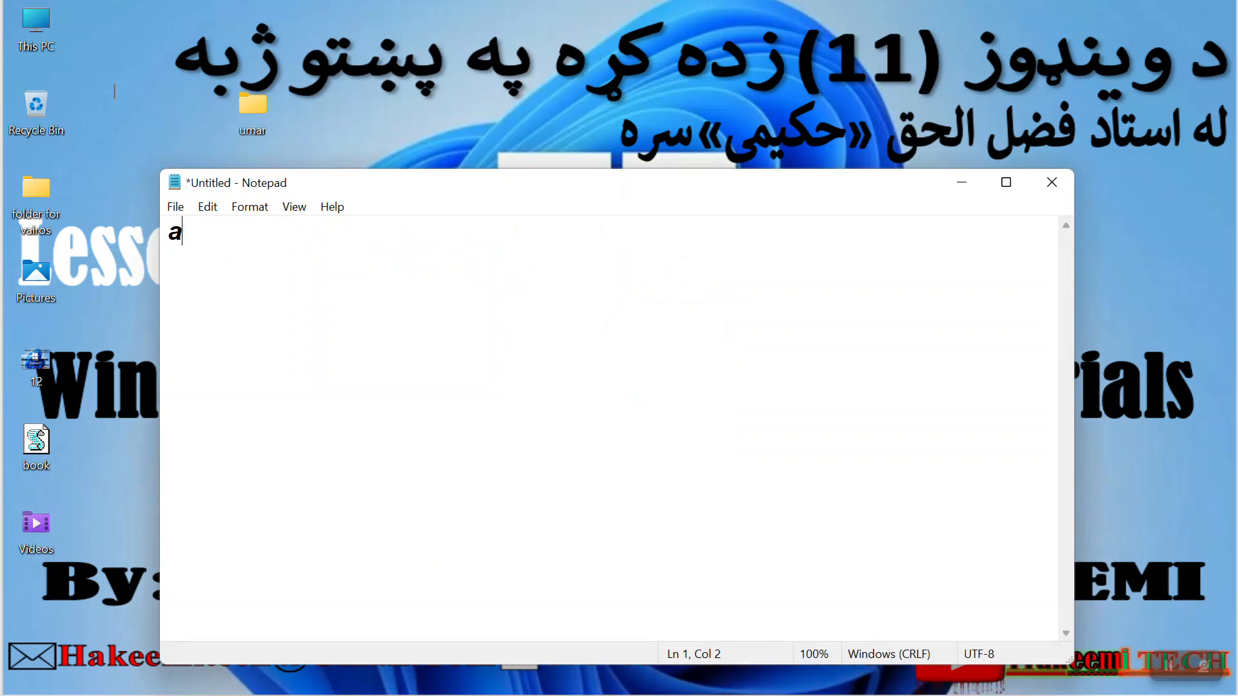
pyautogui.write('ttrivb')
pyautogui.press('BackSpace')
pyautogui.press('BackSpace')
pyautogui.write('b iumar')
pyautogui.press('BackSpace')
pyautogui.press('BackSpace')
pyautogui.press('BackSpace')
pyautogui.press('BackSpace')
pyautogui.press('BackSpace')
pyautogui.press('BackSpace')
pyautogui.press('BackSpace')
pyautogui.write('iu')
pyautogui.press('BackSpace')
pyautogui.press('BackSpace')
pyautogui.write('umar ')
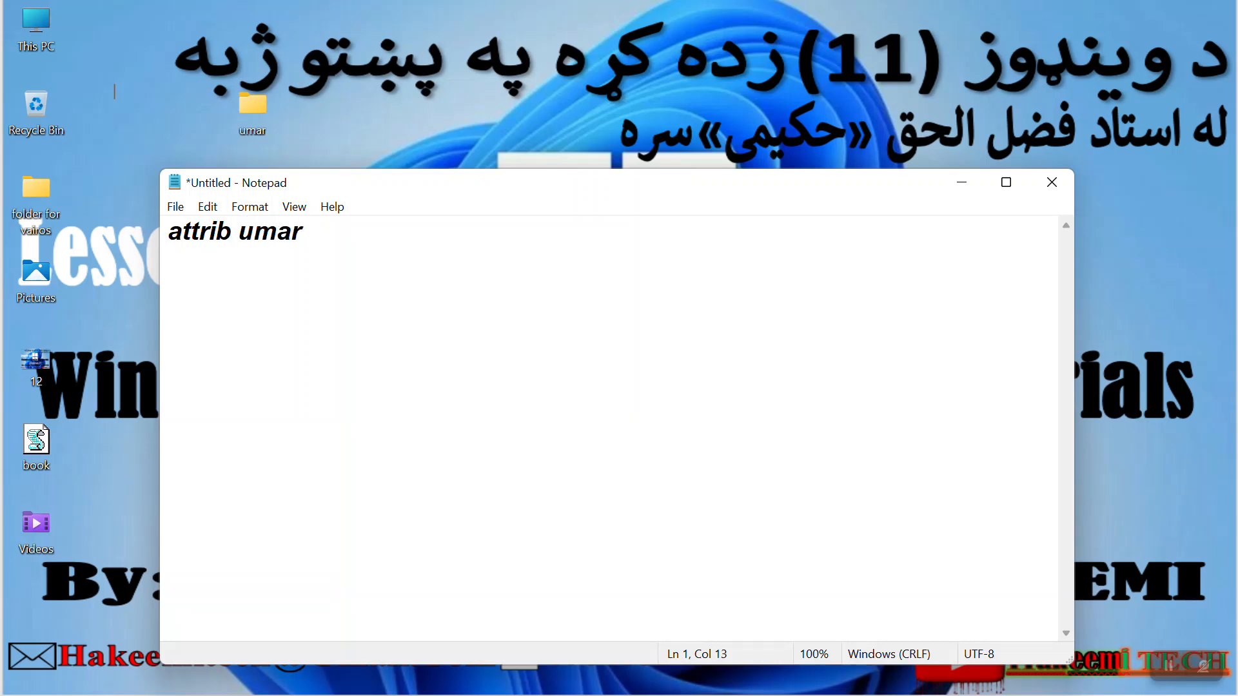
pyautogui.write('+h +a +r ')
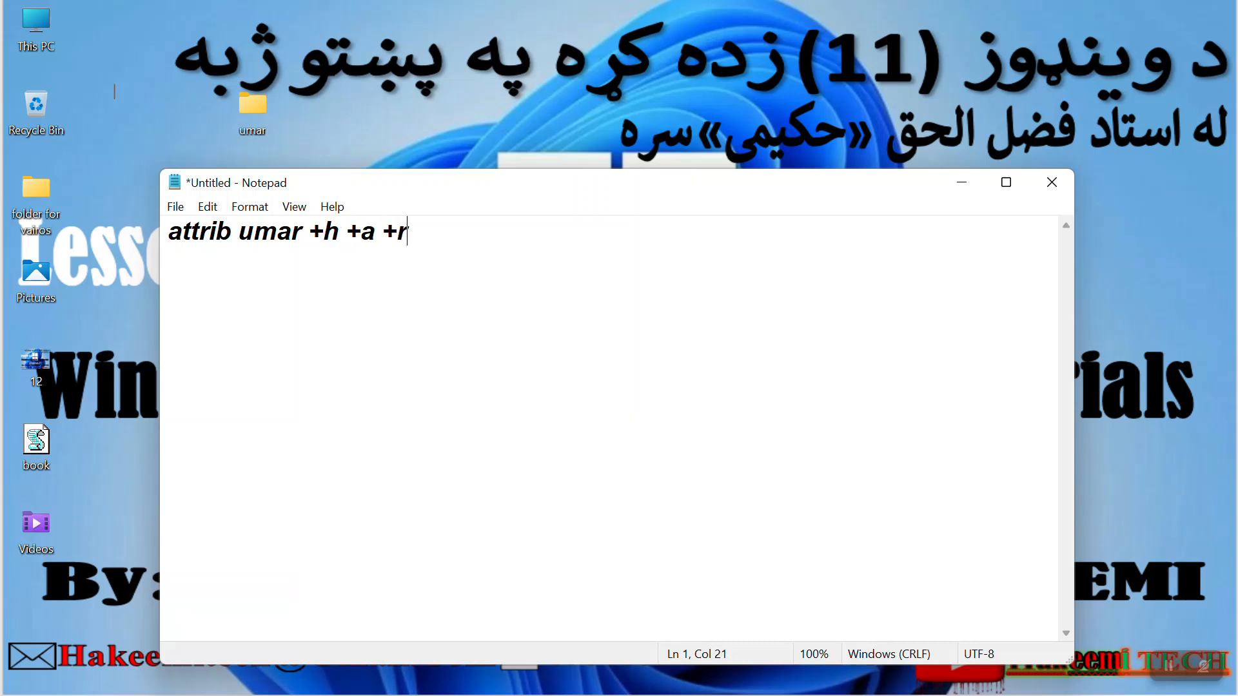
pyautogui.write('+s')
# Step: Save the file as hide.bat on the Desktop and close Notepad
pyautogui.hotkey('ctrl', 's')
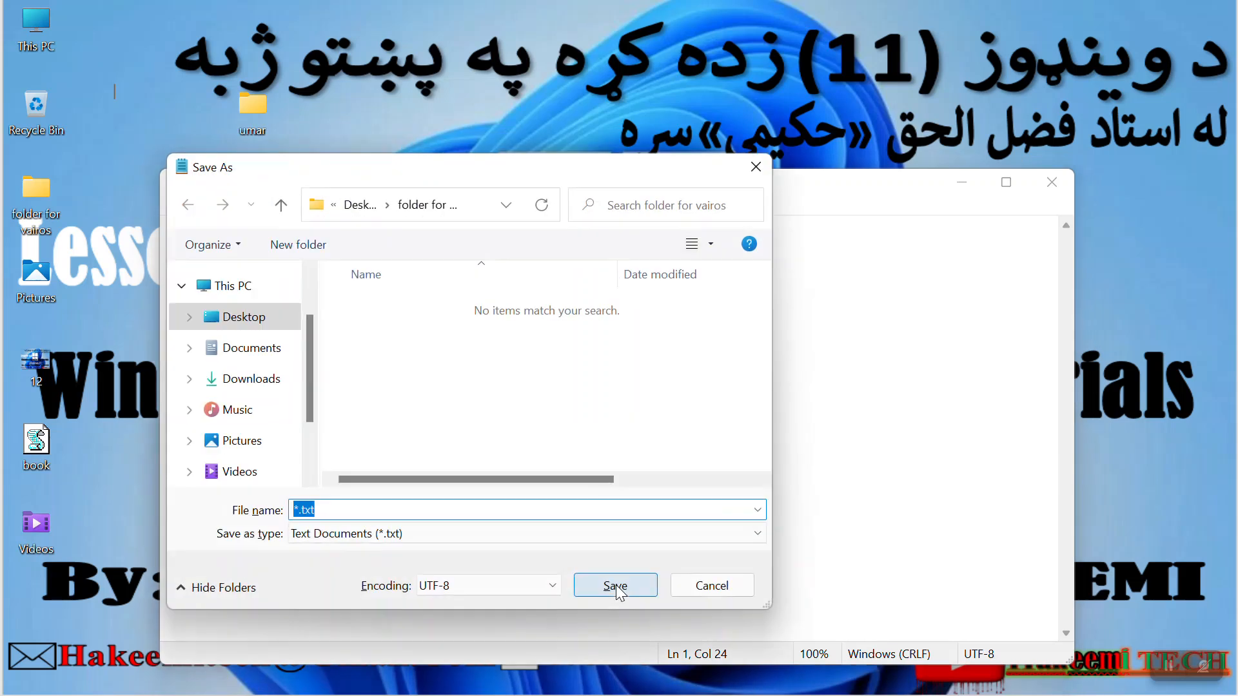
pyautogui.click(261, 317)
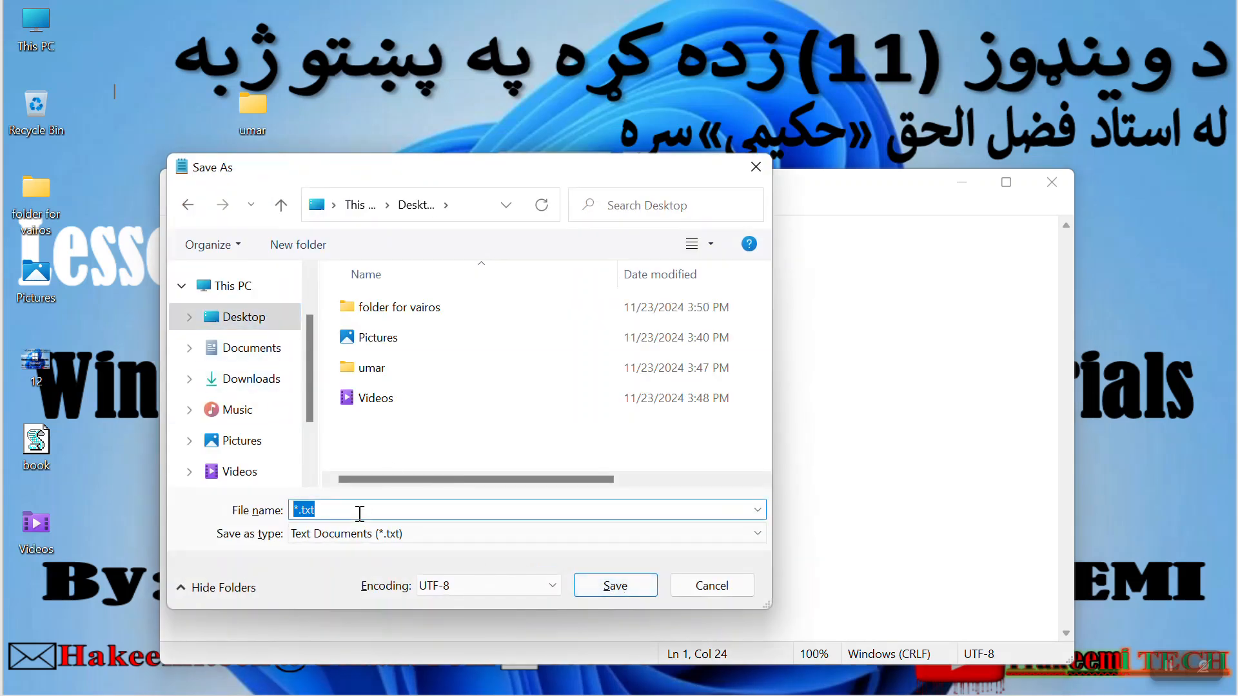
pyautogui.write('hide.bat')
pyautogui.press('Return')
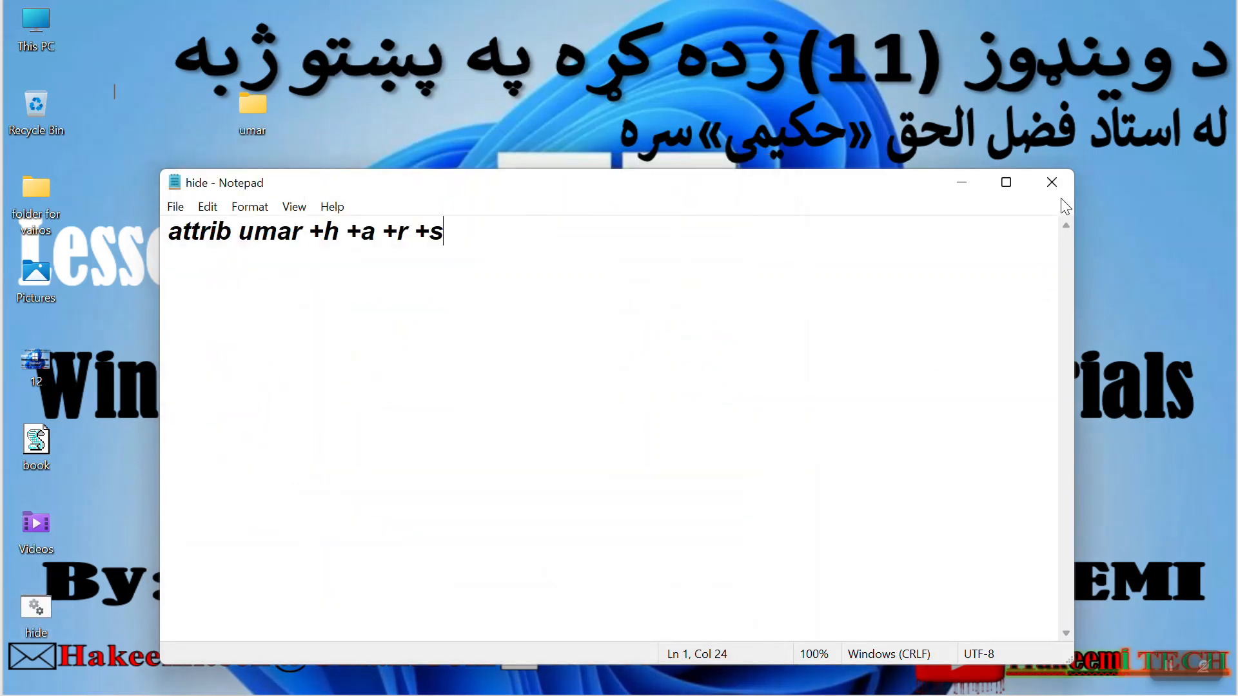
pyautogui.click(1052, 182)
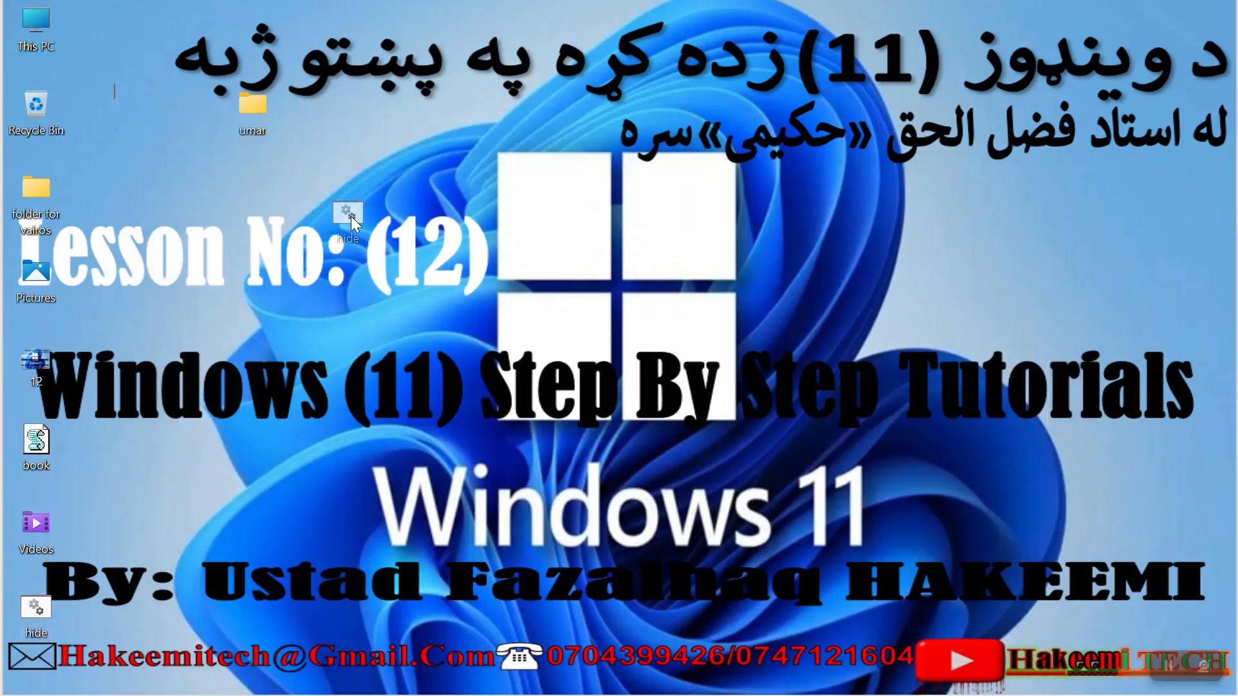
# Step: Run the hide batch file from a spot near the umar folder and refresh the desktop
pyautogui.moveTo(335, 246); pyautogui.dragTo(350, 224)
pyautogui.doubleClick(330, 202)
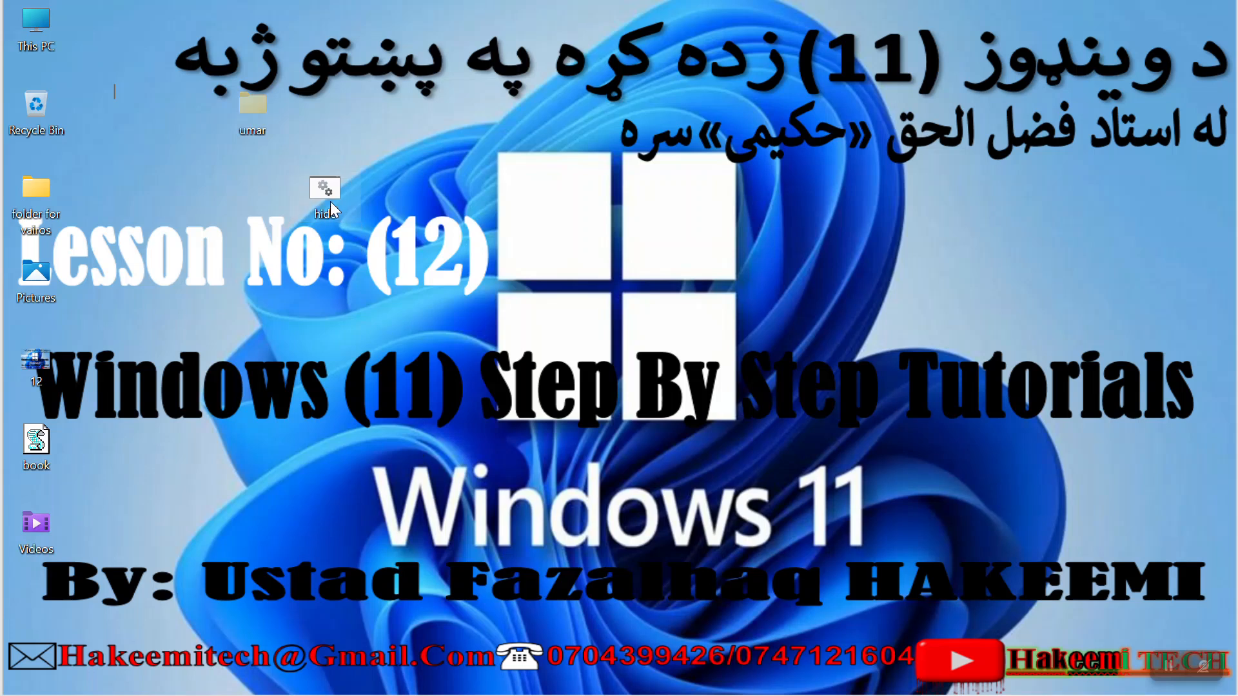
pyautogui.moveTo(192, 112); pyautogui.dragTo(260, 232)
pyautogui.click(213, 153)
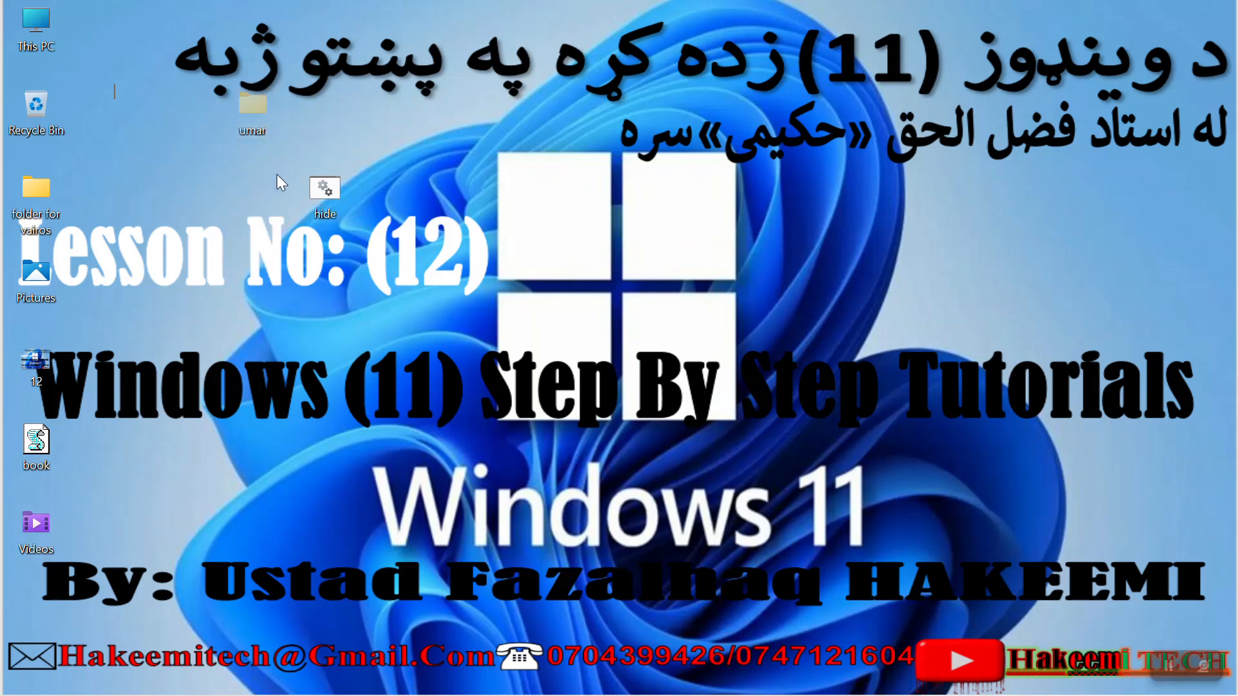
pyautogui.rightClick(243, 162)
pyautogui.click(303, 285)
# Step: Open File Explorer Options from Control Panel and set it to not show hidden files, folders, or drives
pyautogui.press('super')
pyautogui.write('control Panel')
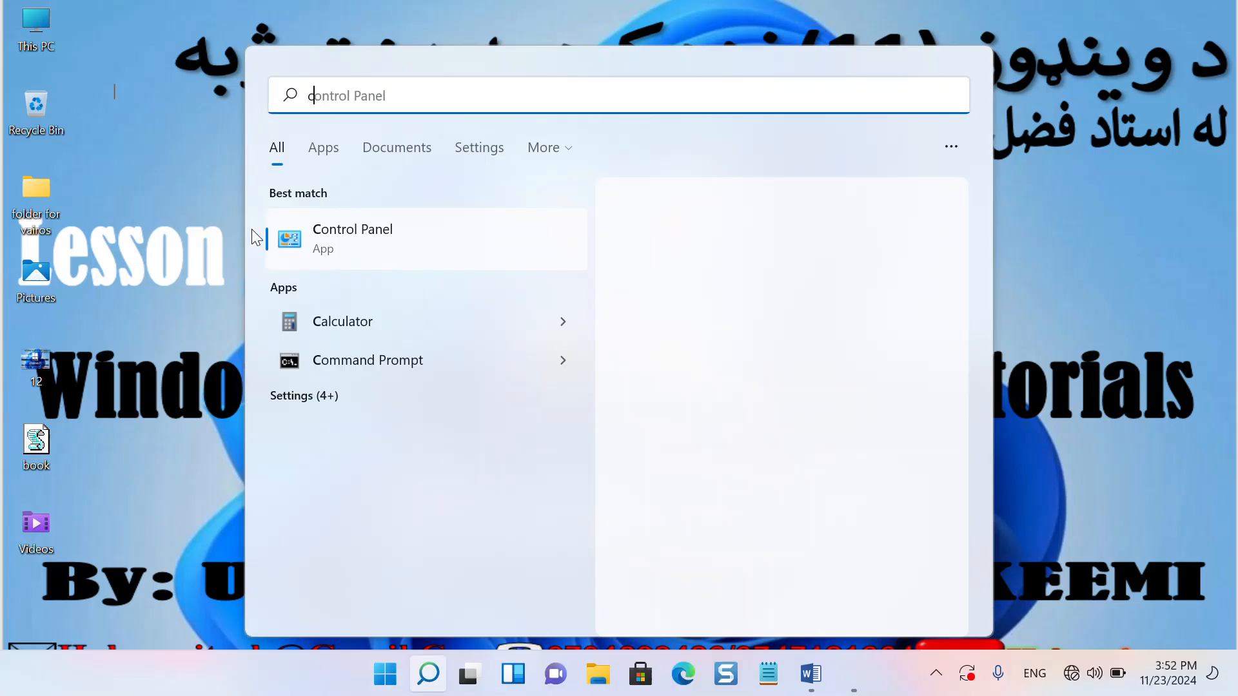
pyautogui.click(352, 256)
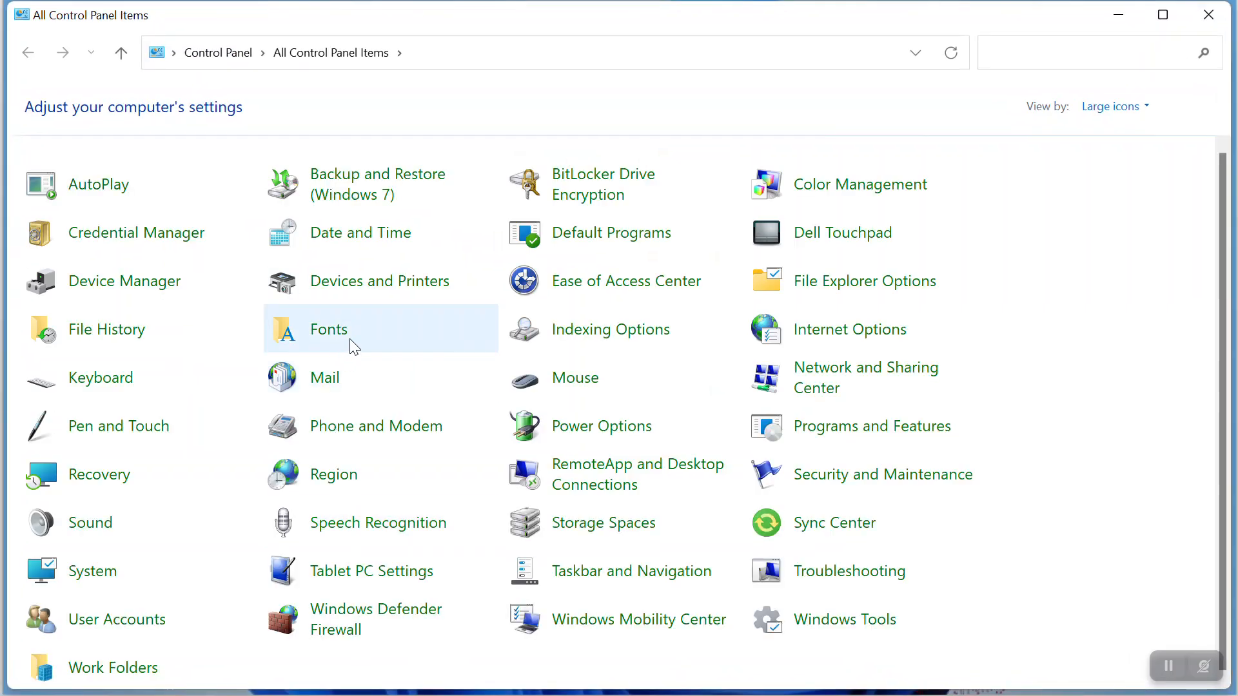
pyautogui.click(856, 292)
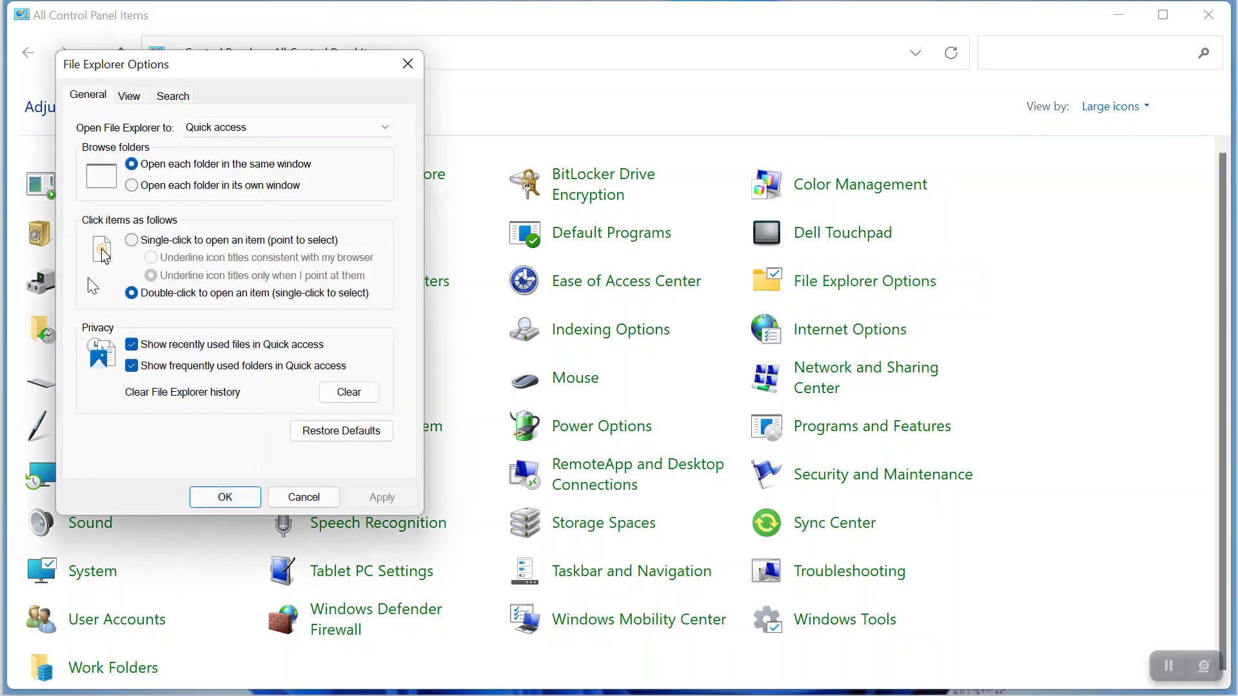
pyautogui.click(129, 95)
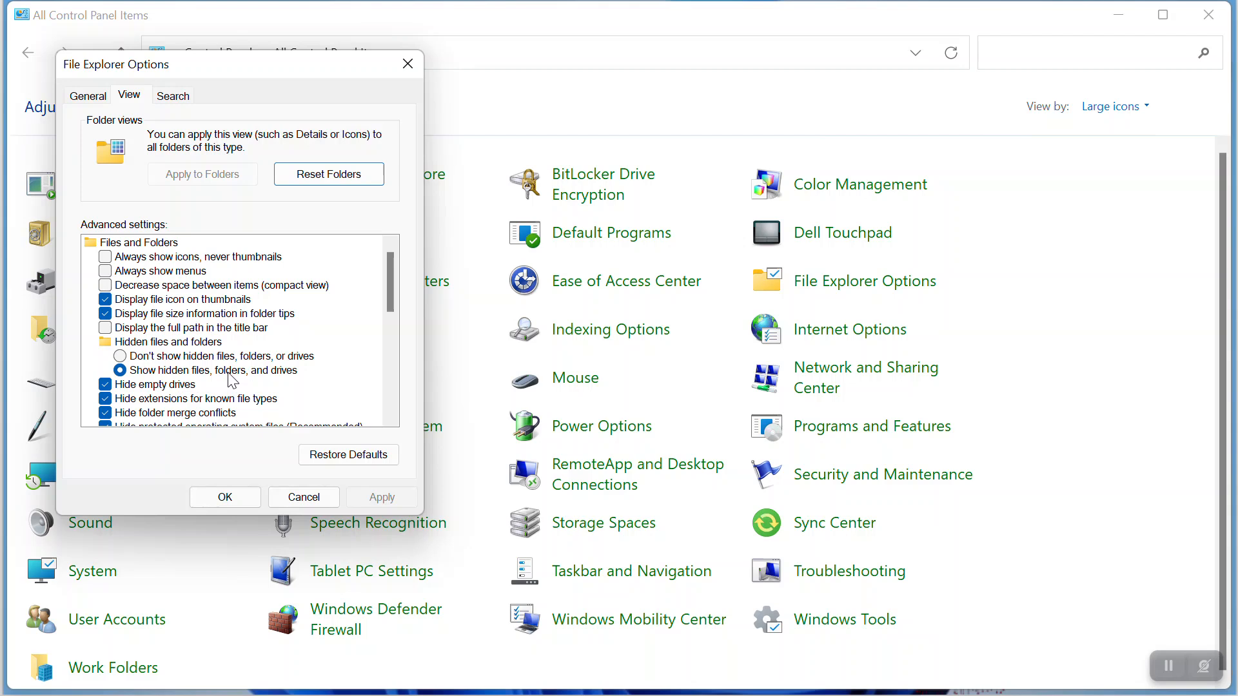
pyautogui.click(304, 497)
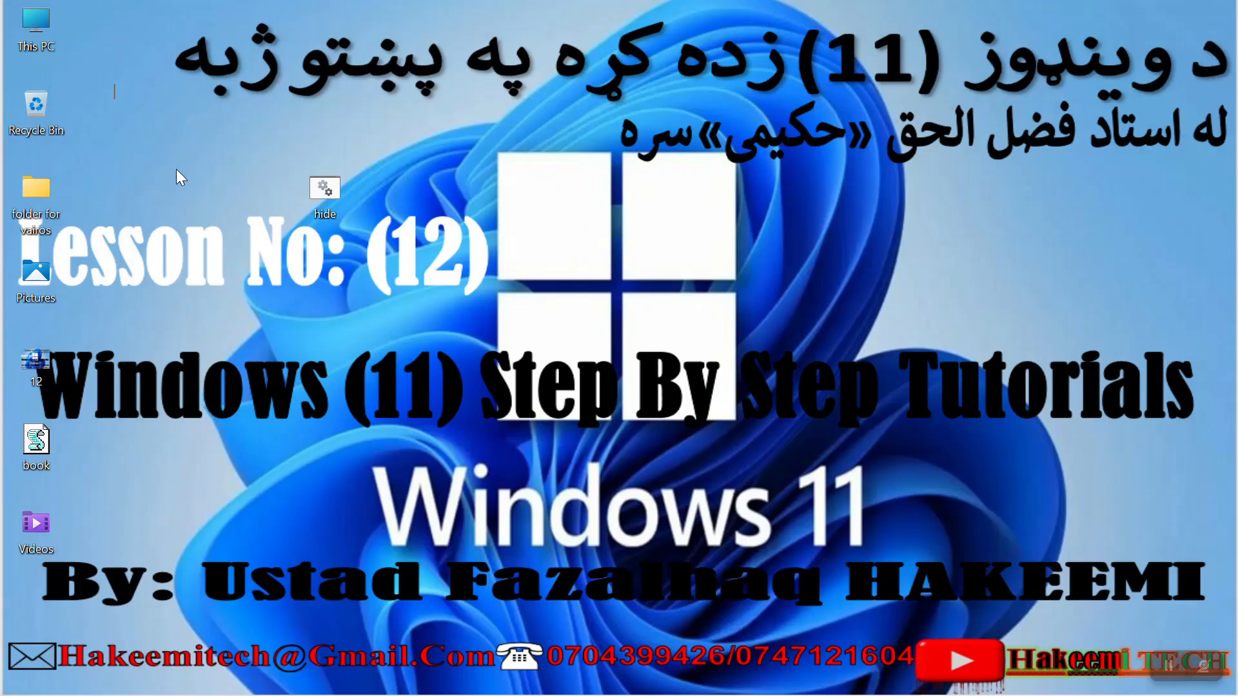
# Step: Find Notepad in the Windows search and open another blank document for a second batch file
pyautogui.press('super')
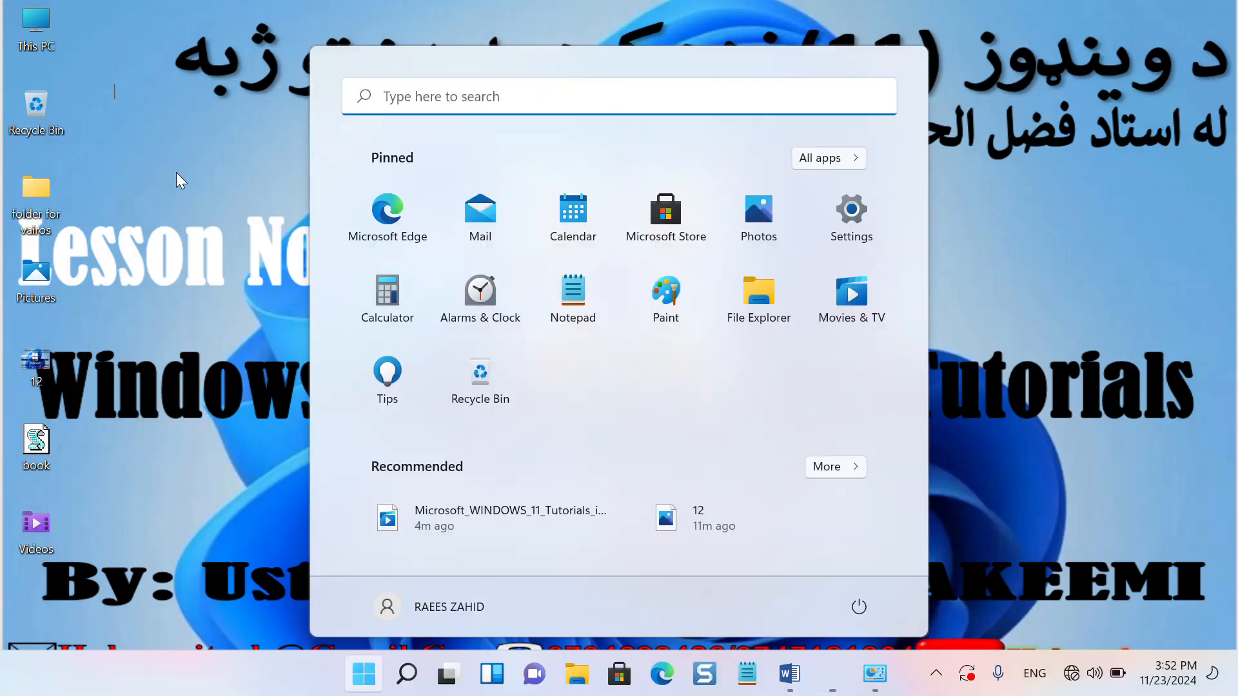
pyautogui.write('notepad')
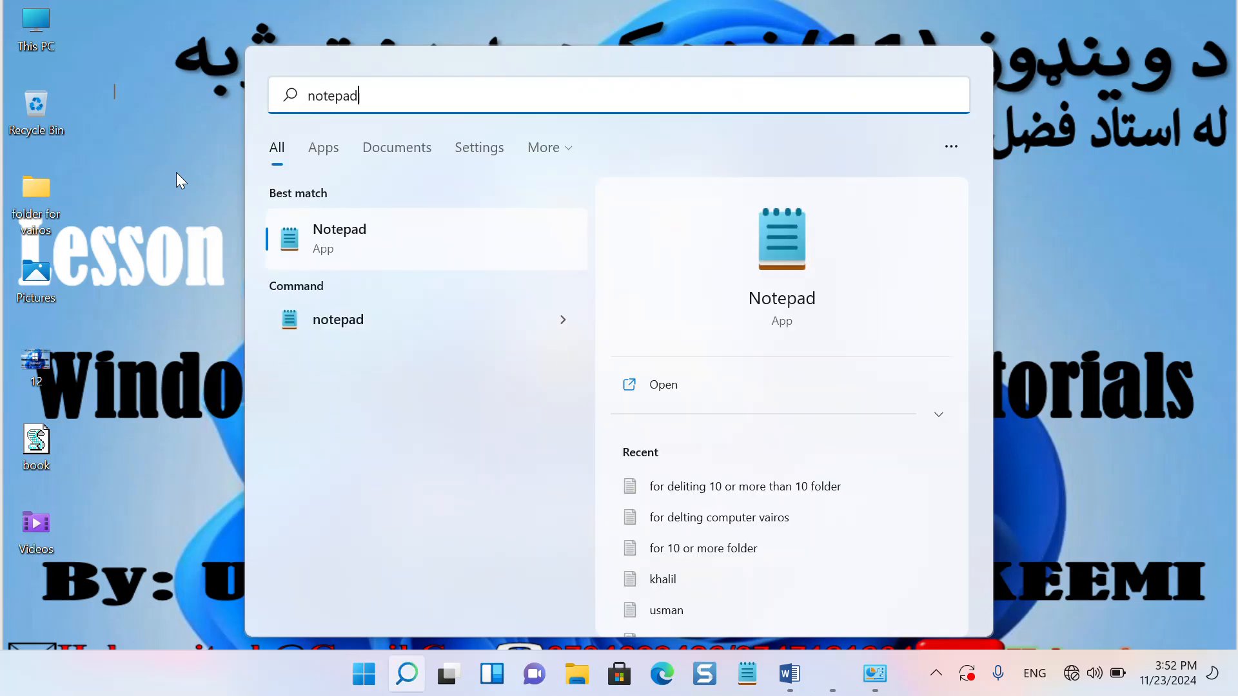
pyautogui.press('Return')
# Step: Enter the attribute command "attrib umar +h +a +r +s" in the new Notepad document
pyautogui.write('attrib')
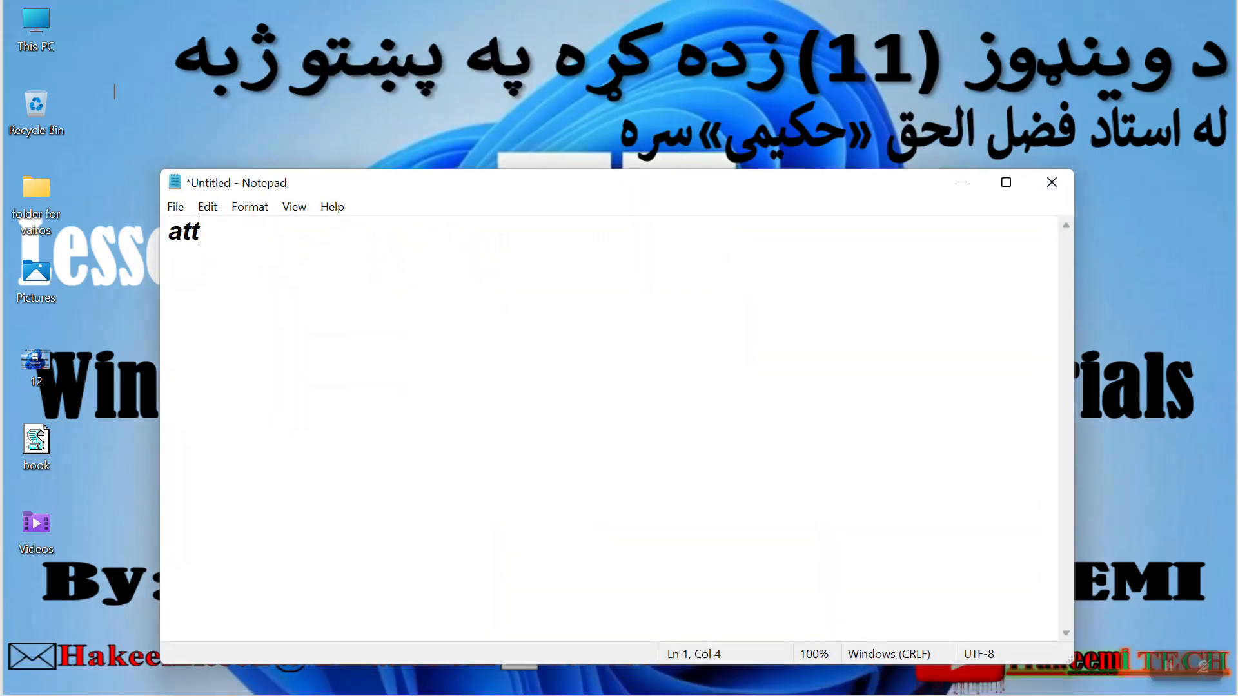
pyautogui.write('+')
pyautogui.press('BackSpace')
pyautogui.write('+h +')
pyautogui.press('BackSpace')
pyautogui.press('BackSpace')
pyautogui.press('BackSpace')
pyautogui.press('BackSpace')
pyautogui.press('BackSpace')
pyautogui.write('umar +h +')
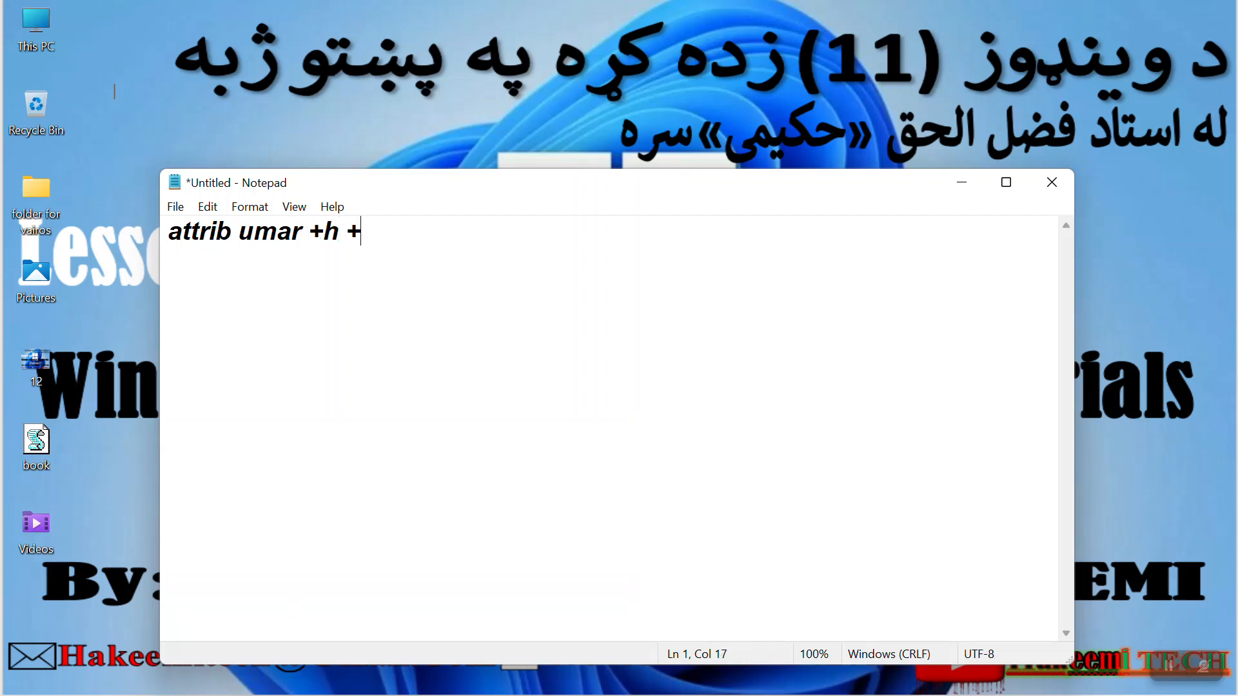
pyautogui.write('r +s')
pyautogui.press('BackSpace')
pyautogui.press('BackSpace')
pyautogui.press('BackSpace')
pyautogui.press('BackSpace')
pyautogui.press('BackSpace')
pyautogui.press('BackSpace')
pyautogui.write('+a +r +s')
# Step: Save the file as show.bat on the Desktop and place its icon directly below the hide batch file
pyautogui.hotkey('ctrl', 's')
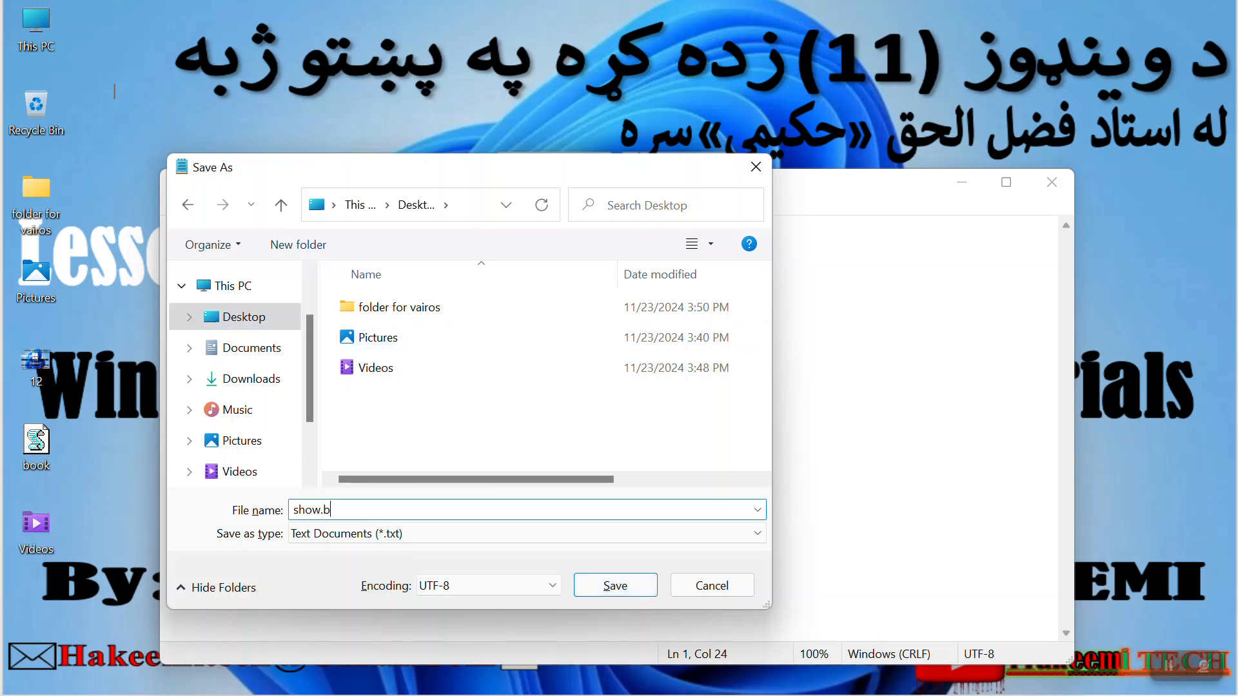
pyautogui.press('Return')
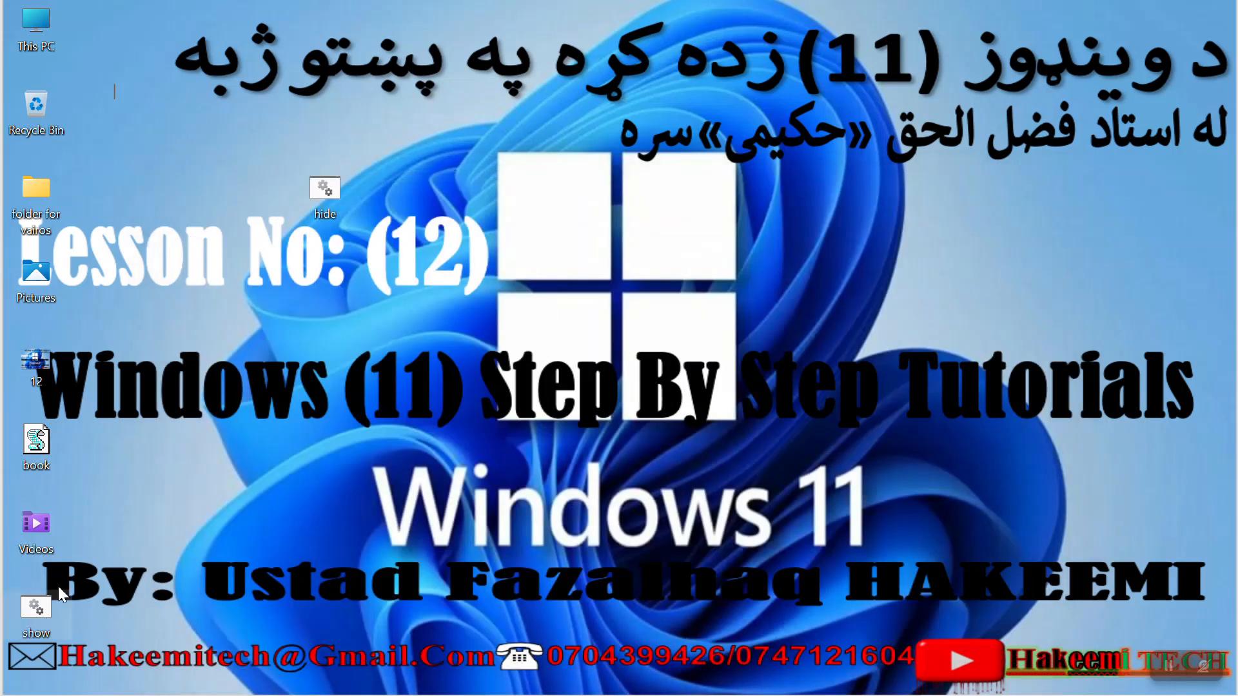
pyautogui.moveTo(60, 593); pyautogui.dragTo(297, 293)
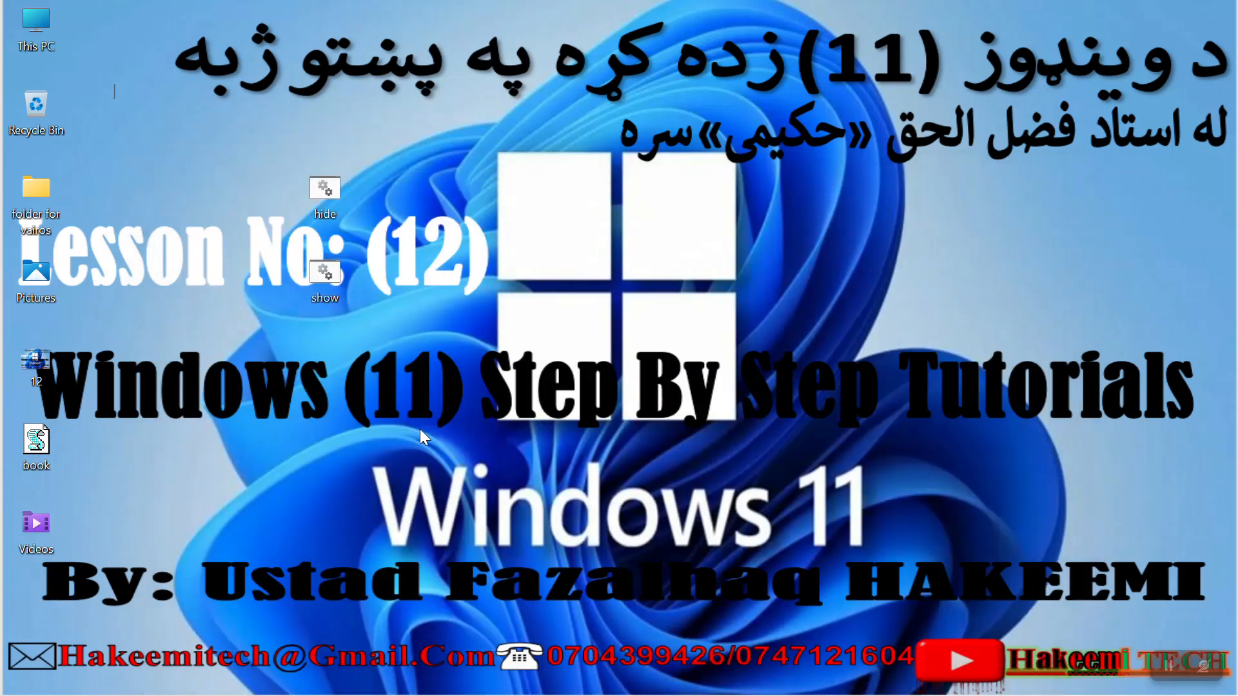